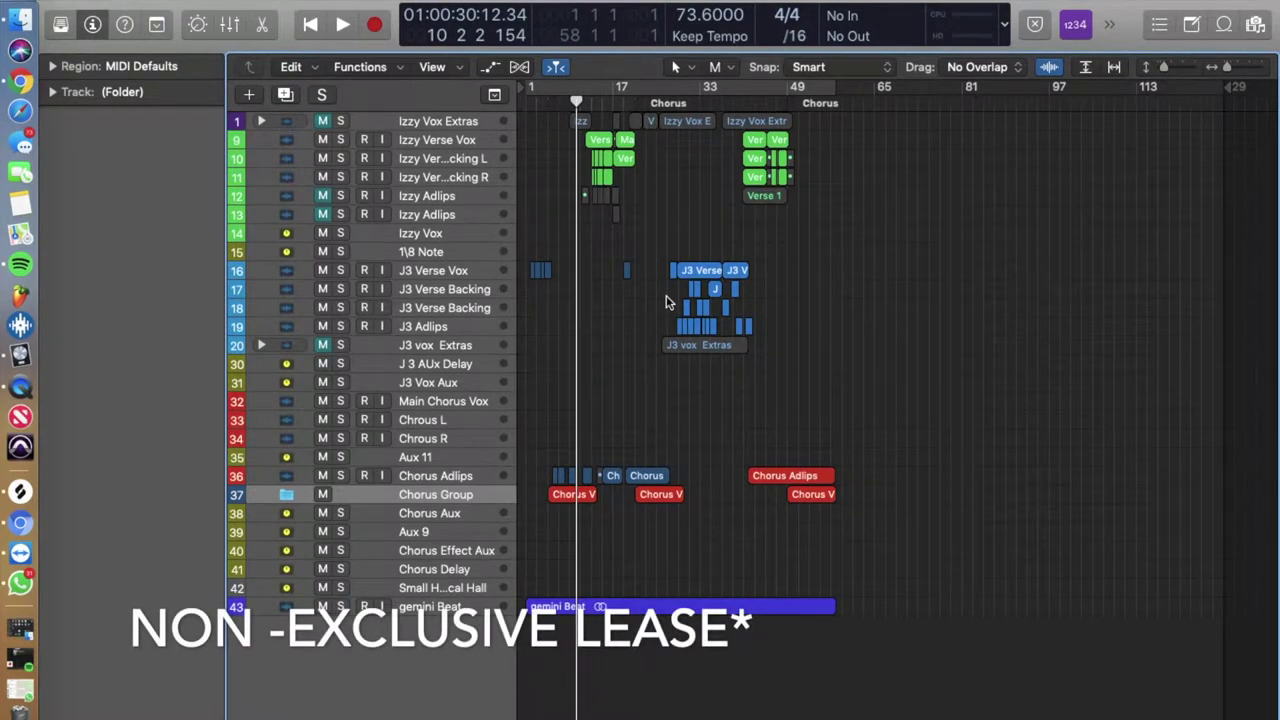
Zoom in on the arrangement timeline and make the track rows taller.
key("super+Right")
key("super+Right")
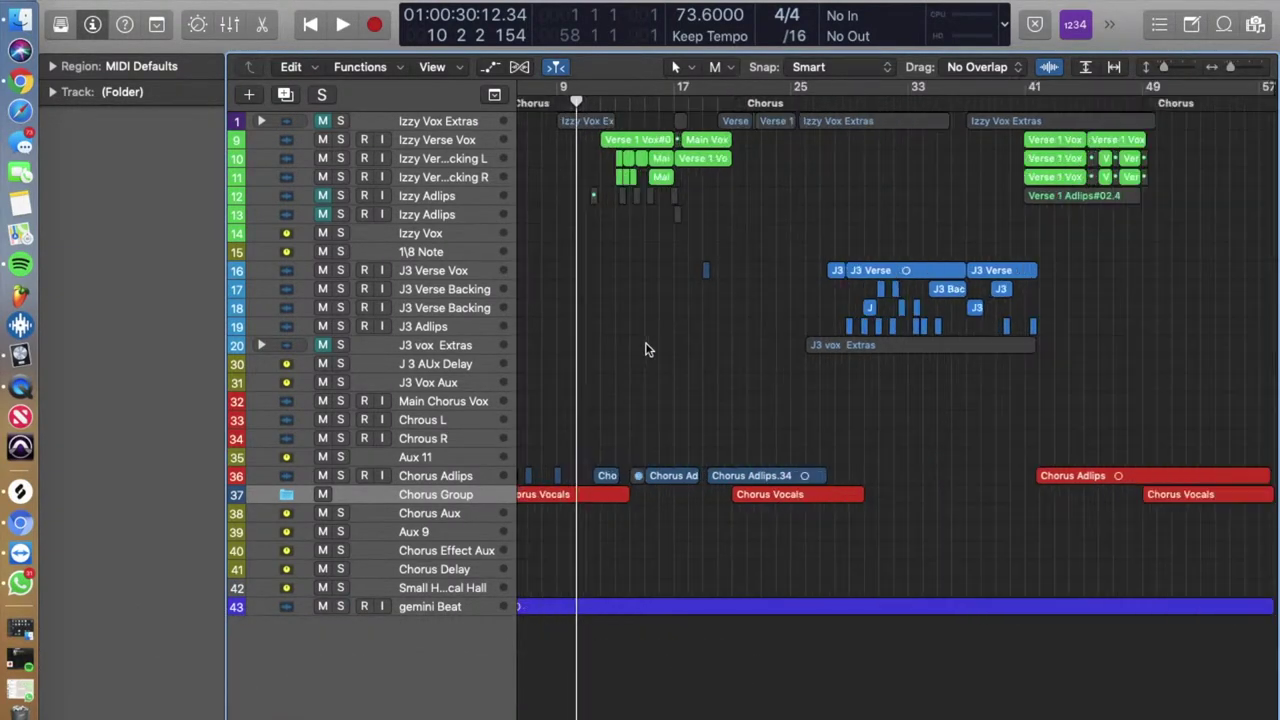
key("super+Right")
key("super+Right")
key("super+Down")
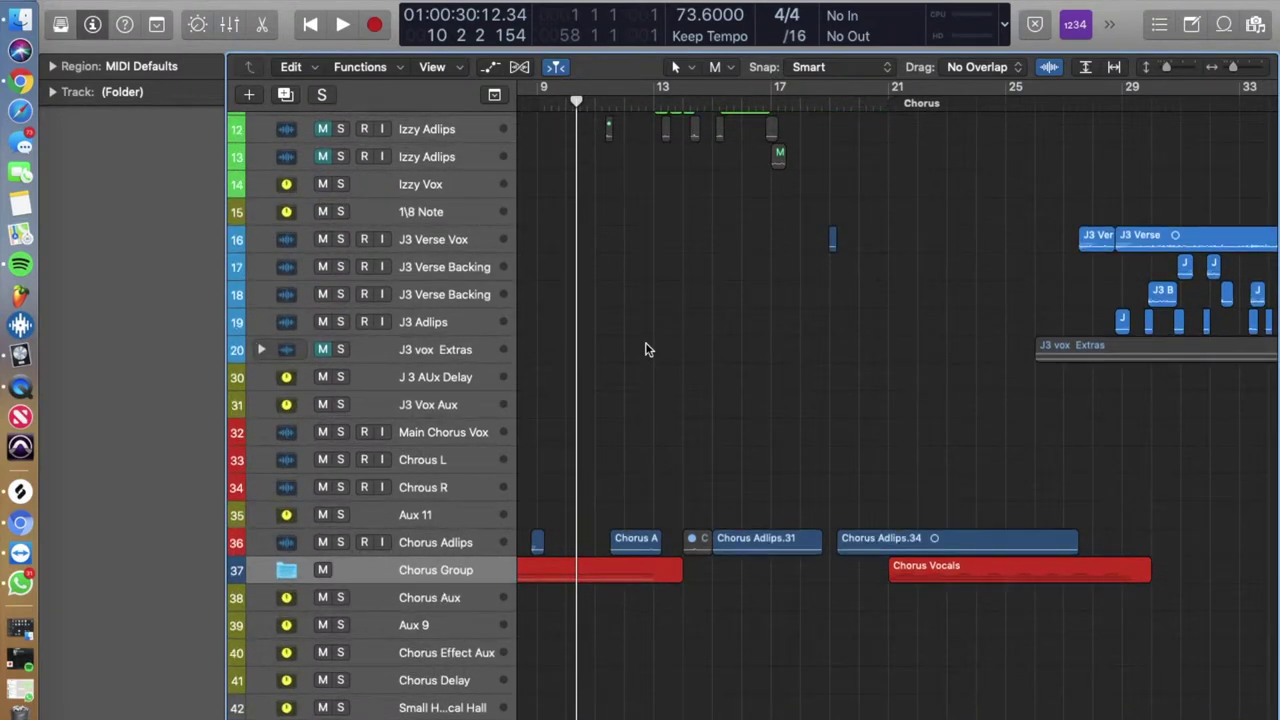
key("super+Down")
scroll(645, 349, "left", 3)
scroll(645, 349, "right", 3)
scroll(645, 349, "right", 1)
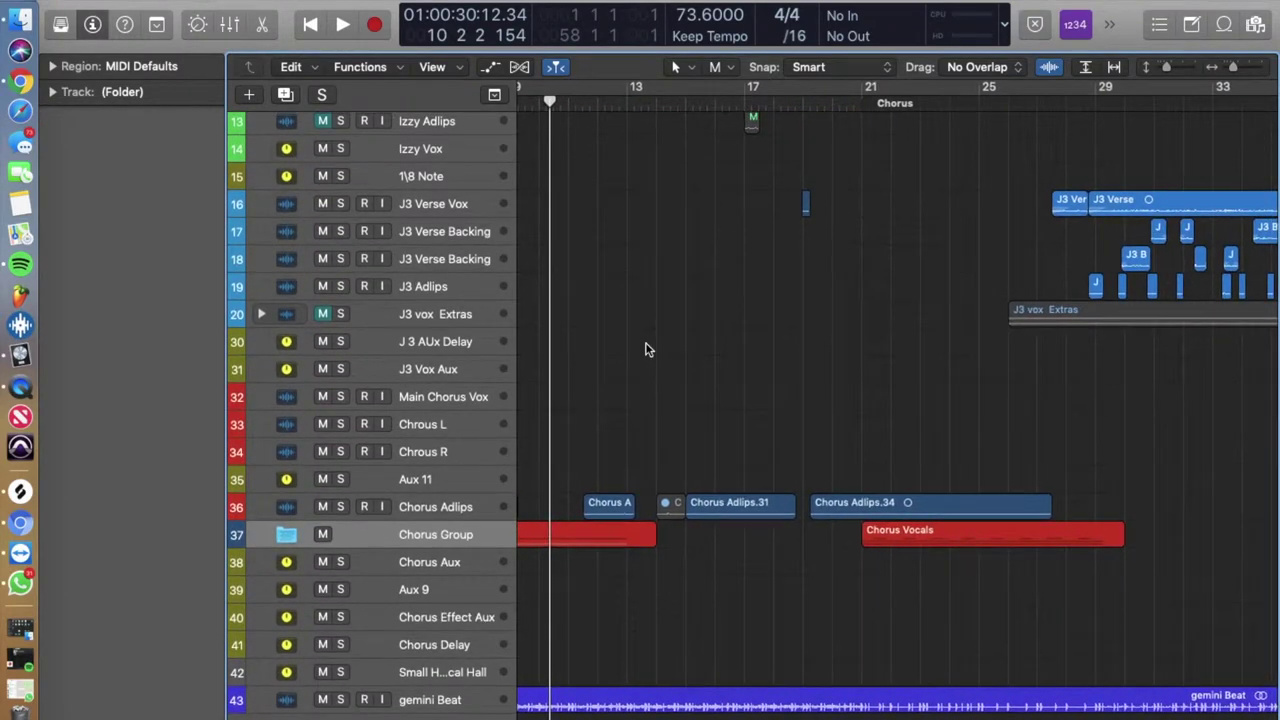
scroll(645, 349, "right", 3)
scroll(645, 349, "left", 1)
scroll(645, 349, "left", 5)
scroll(645, 349, "right", 1)
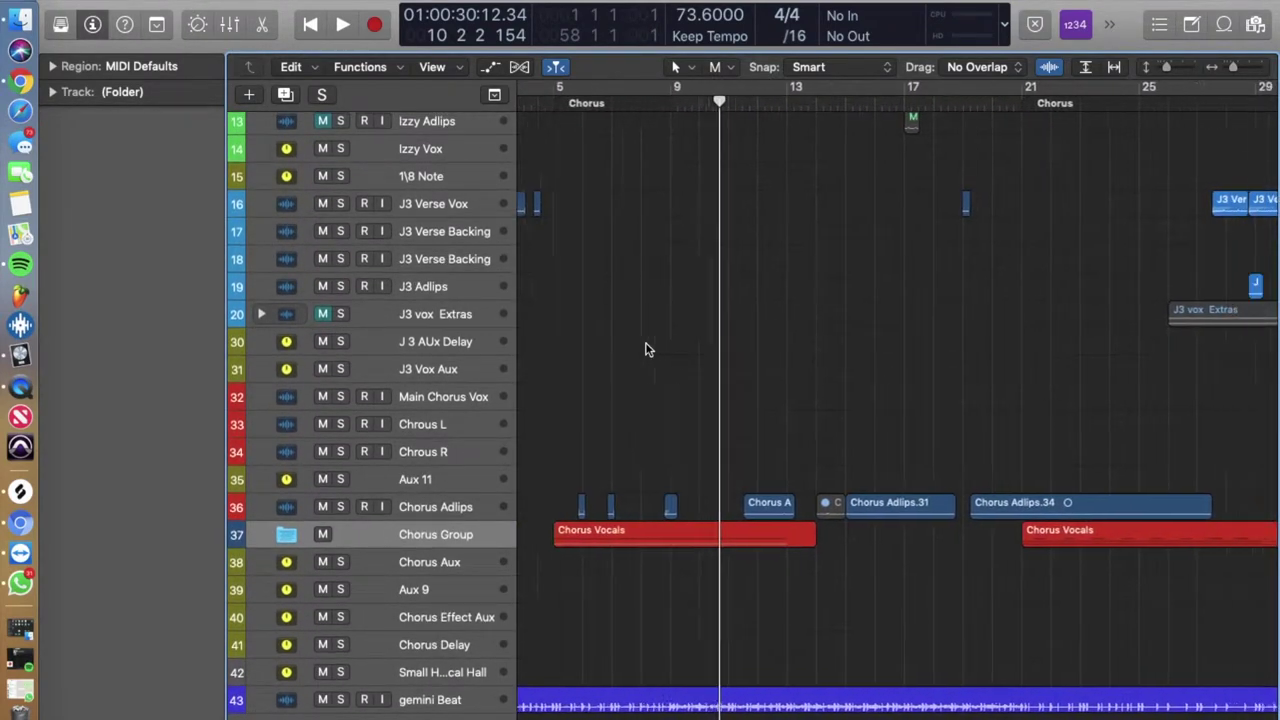
scroll(645, 349, "right", 4)
scroll(645, 349, "left", 1)
scroll(645, 349, "right", 1)
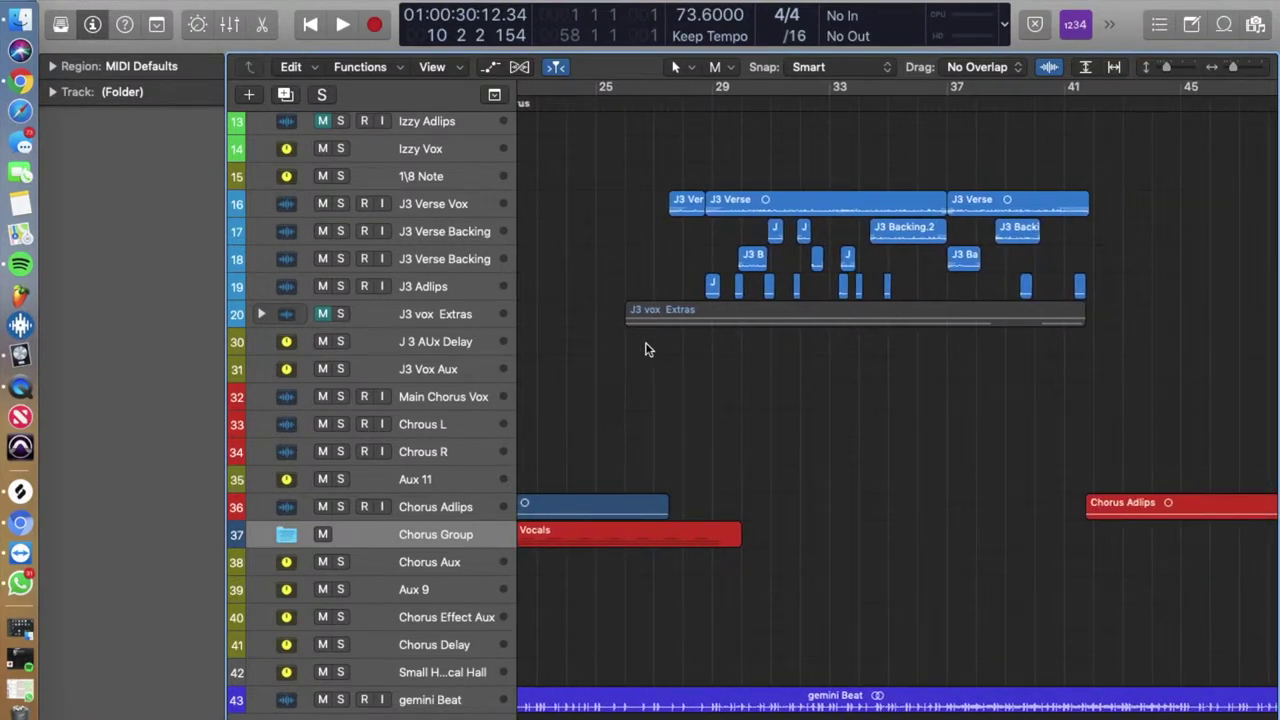
scroll(645, 349, "left", 2)
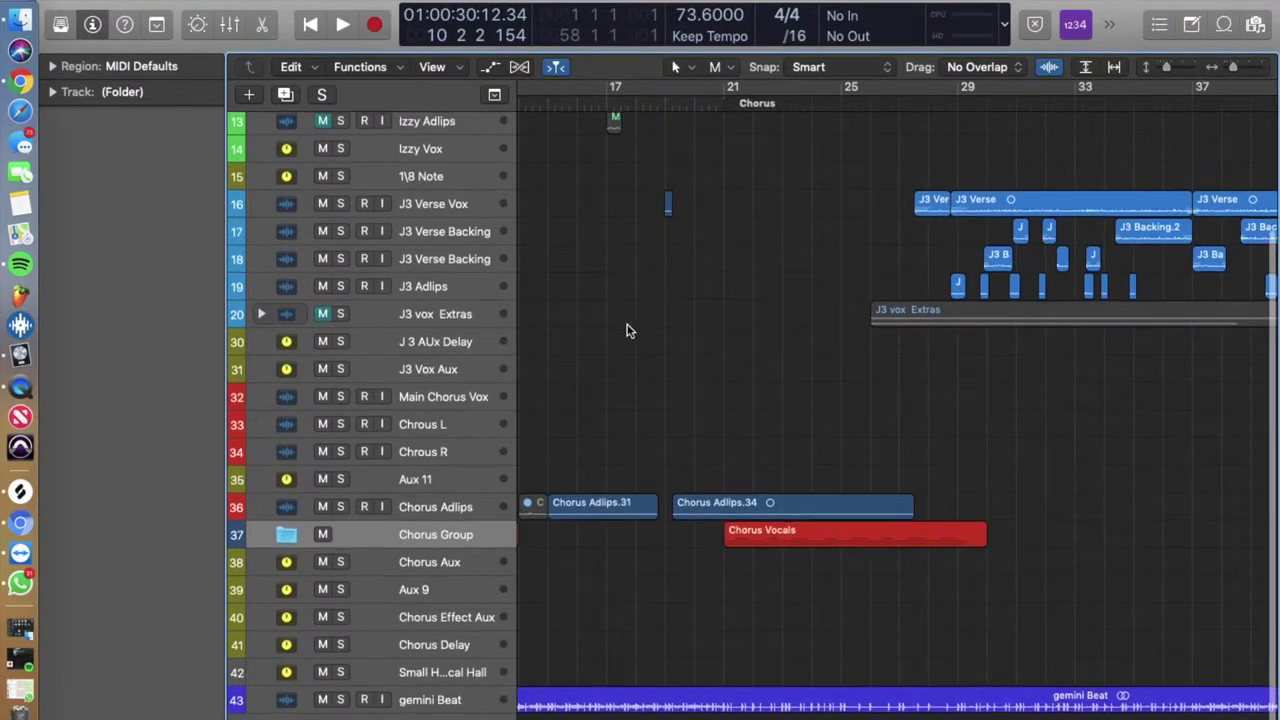
Toggle Flex mode on and then back off.
left_click(519, 67)
left_click(519, 67)
scroll(651, 310, "left", 1)
scroll(660, 313, "left", 1)
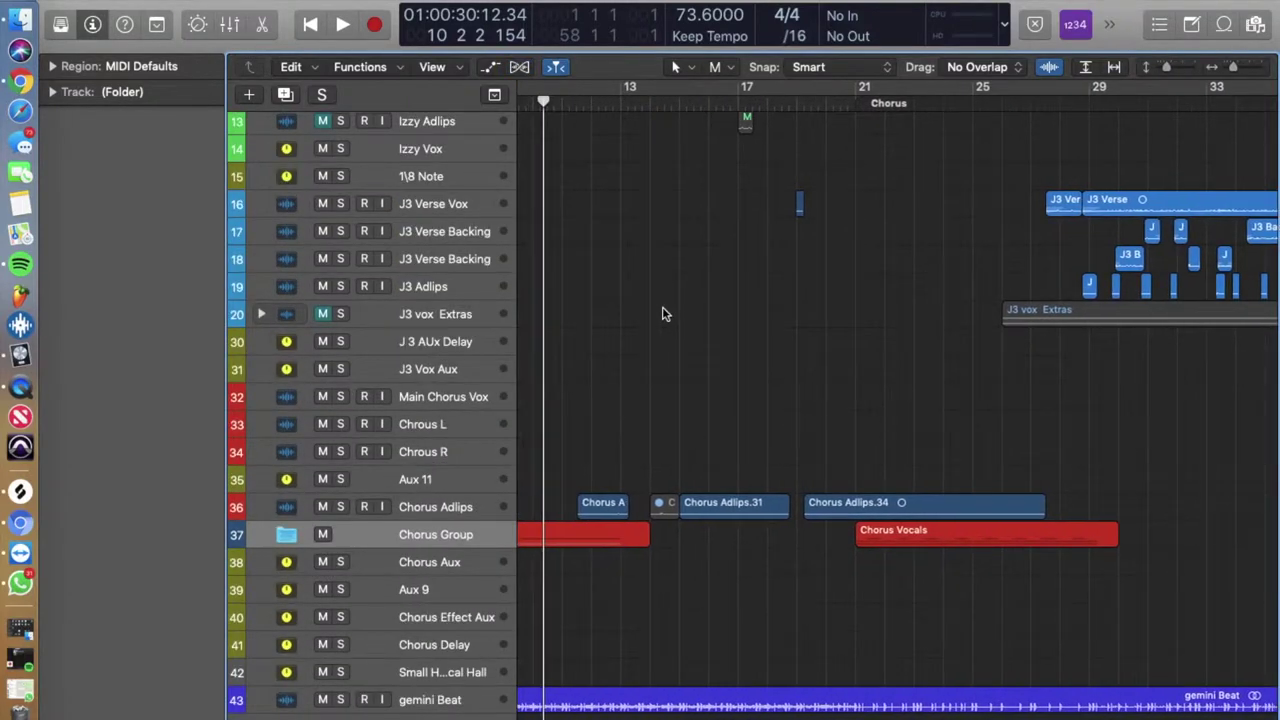
Play the song from bar 1 through the opening chorus, then open the mixer and stop.
key("Return")
key("space")
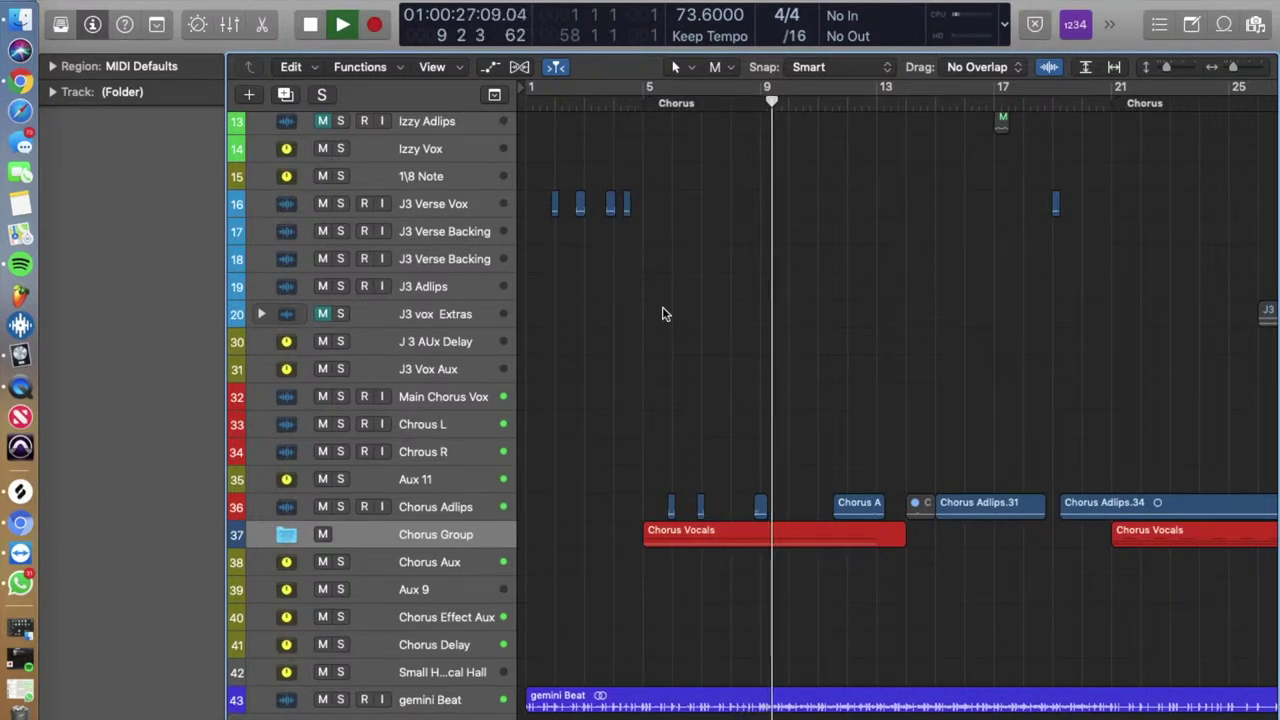
scroll(772, 399, "right", 1)
scroll(772, 399, "right", 3)
scroll(772, 399, "up", 3)
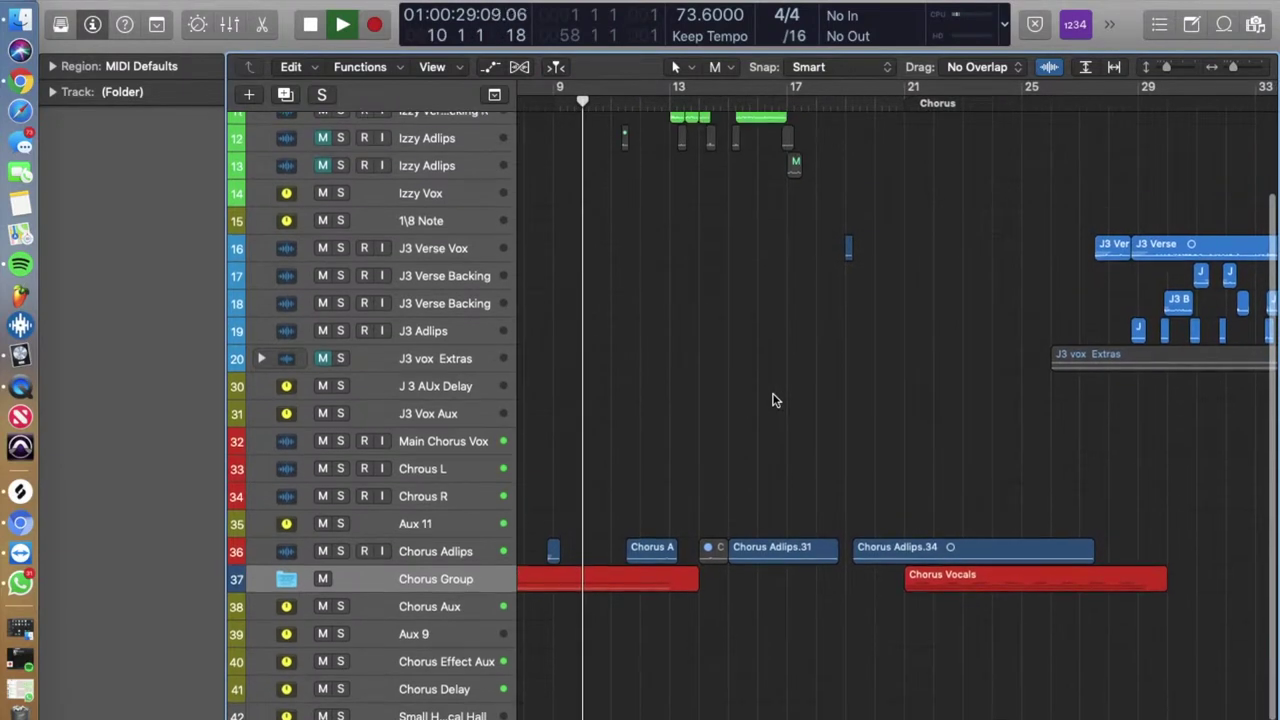
scroll(772, 399, "down", 1)
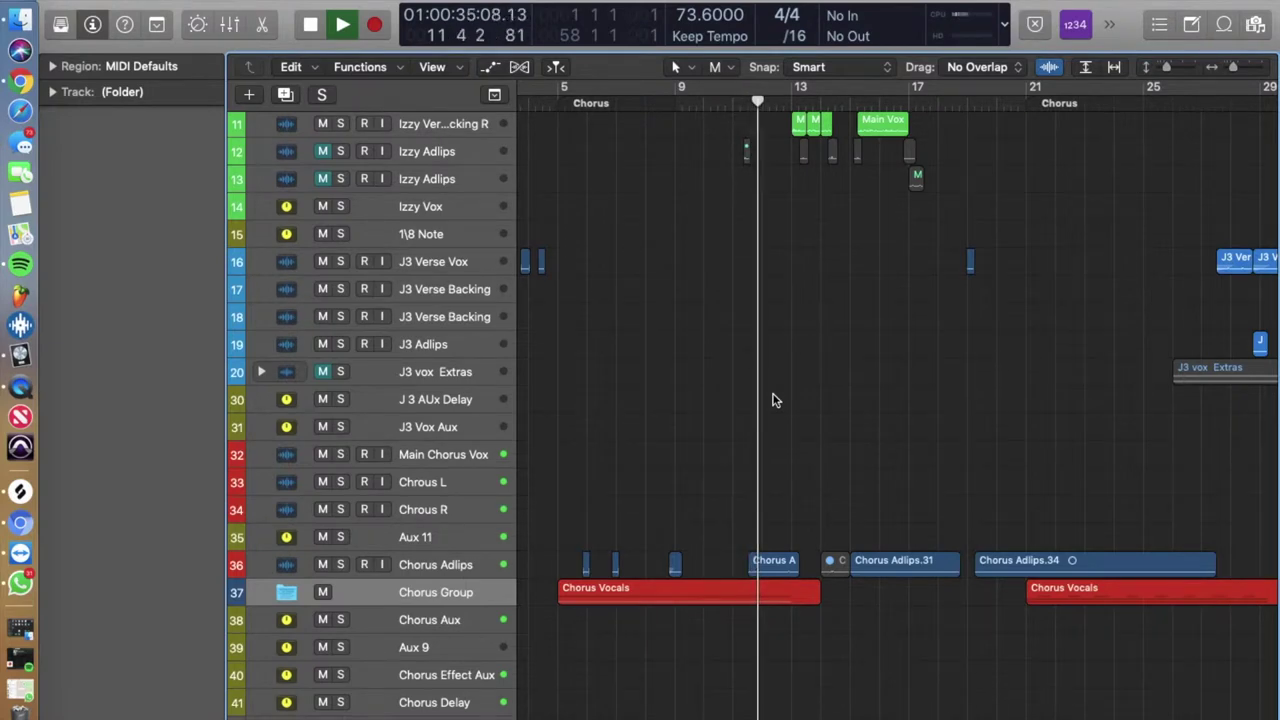
key("x")
key("space")
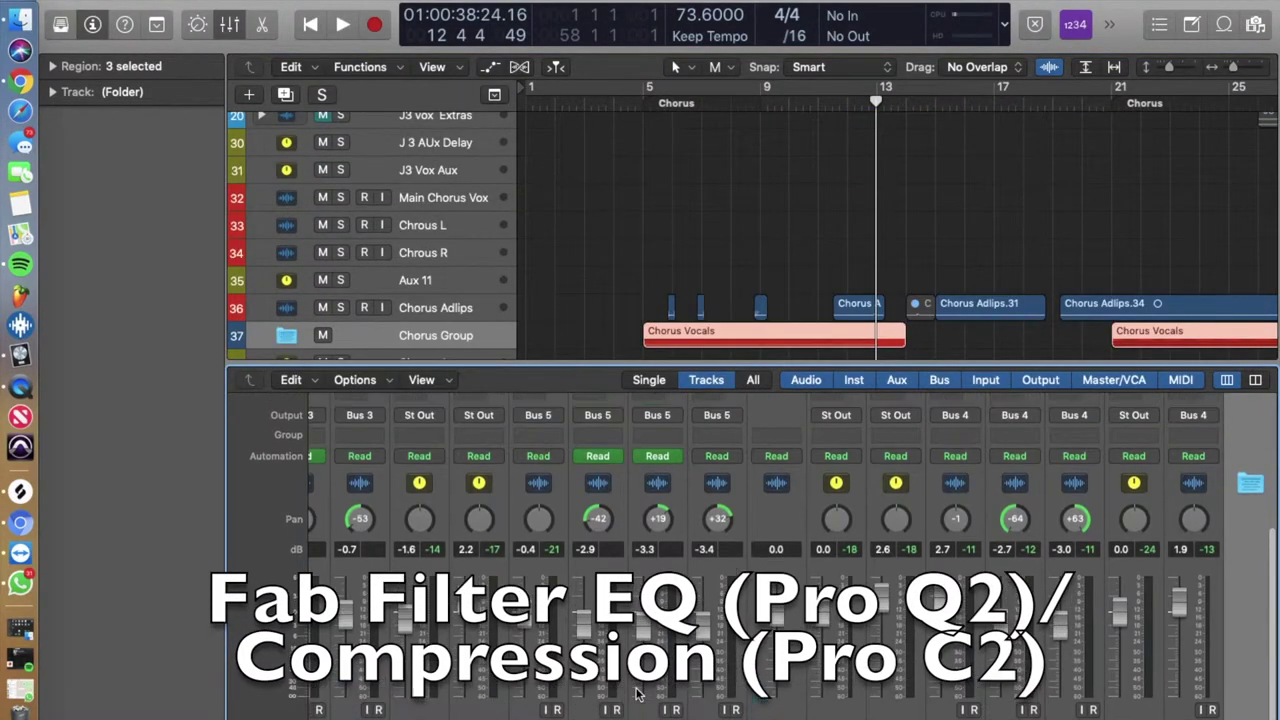
Scroll the mixer to the Audio FX row and inspect a vocal's FF Pro-C 2 compressor.
scroll(637, 693, "up", 2)
scroll(637, 693, "up", 3)
scroll(637, 693, "up", 3)
scroll(637, 693, "up", 1)
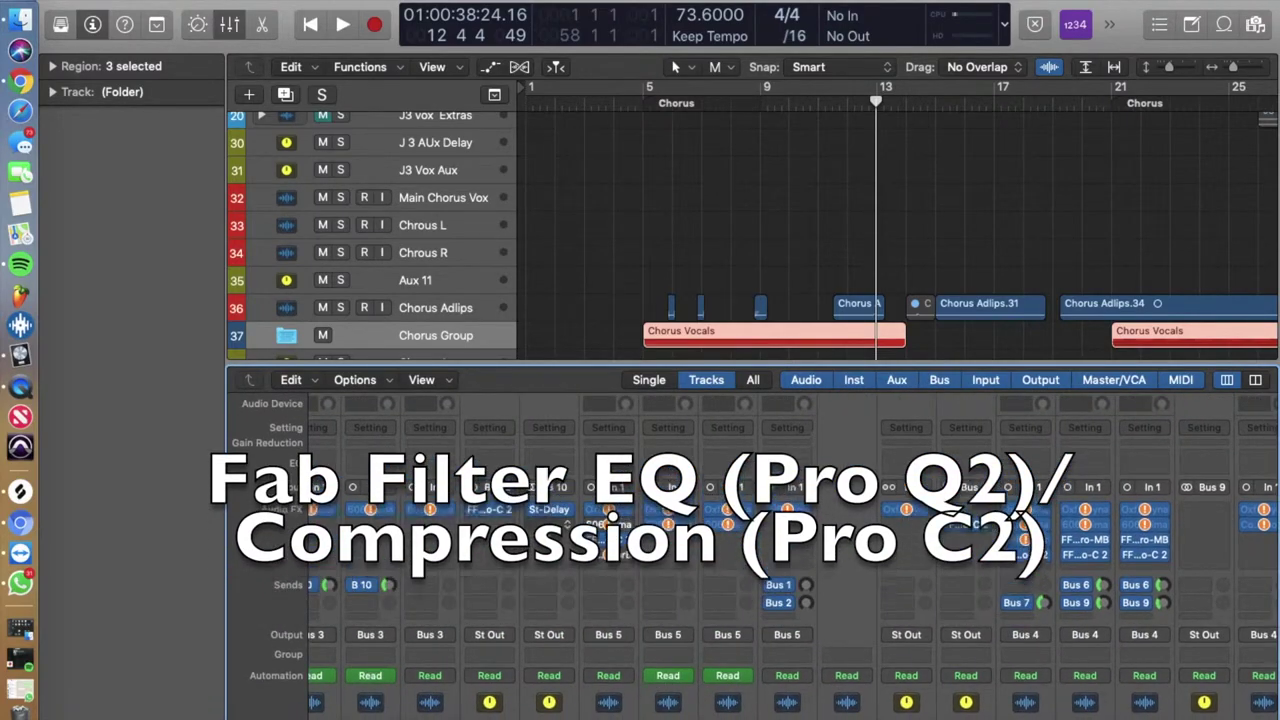
scroll(494, 550, "left", 3)
scroll(494, 550, "left", 2)
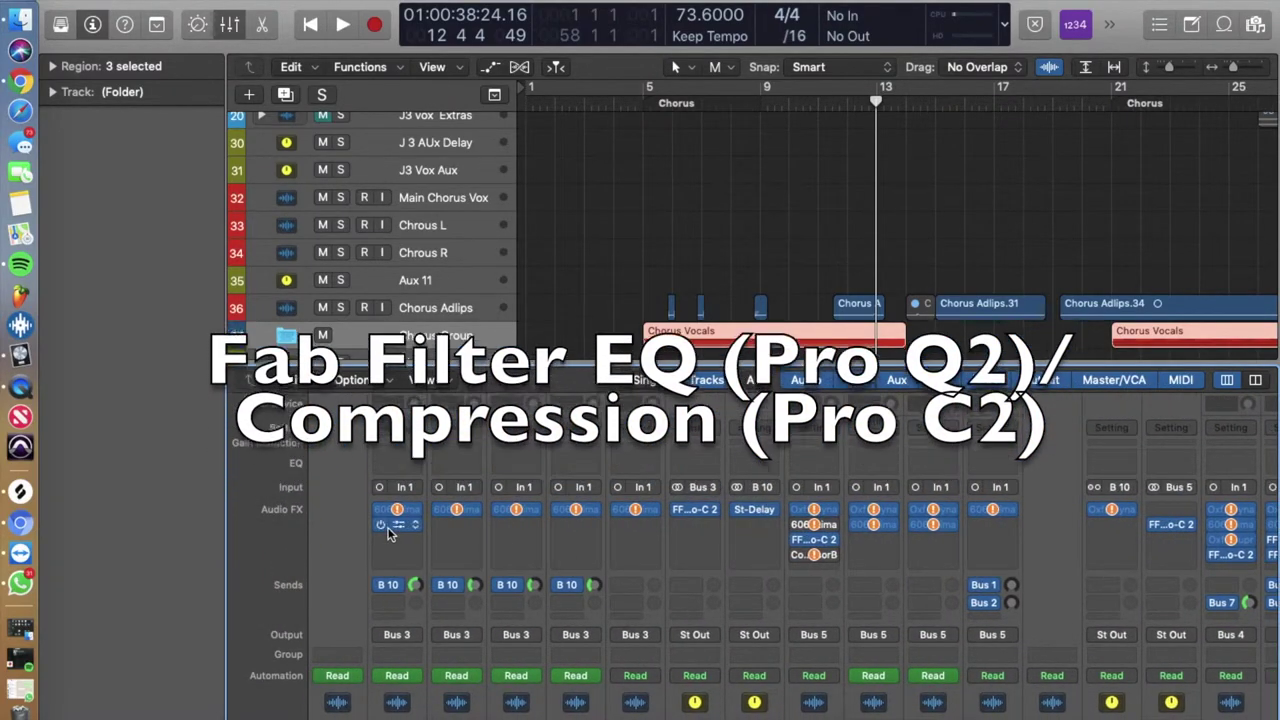
scroll(607, 528, "right", 2)
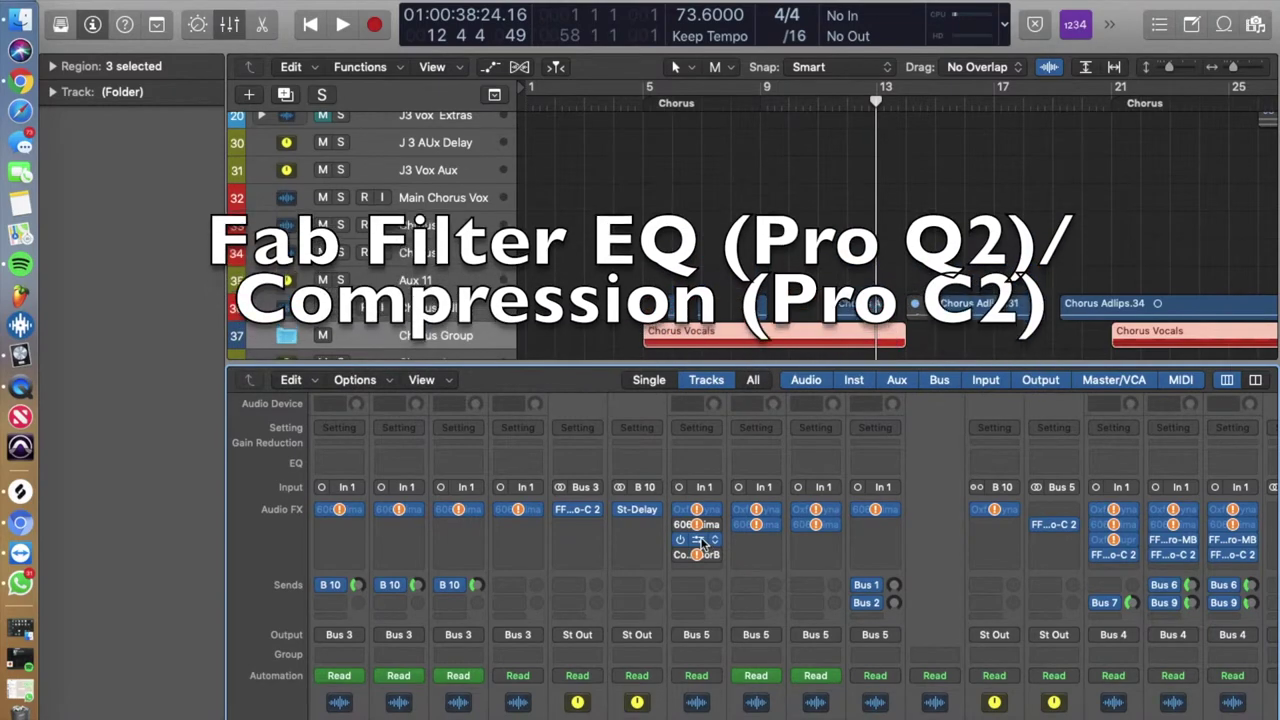
left_click(700, 541)
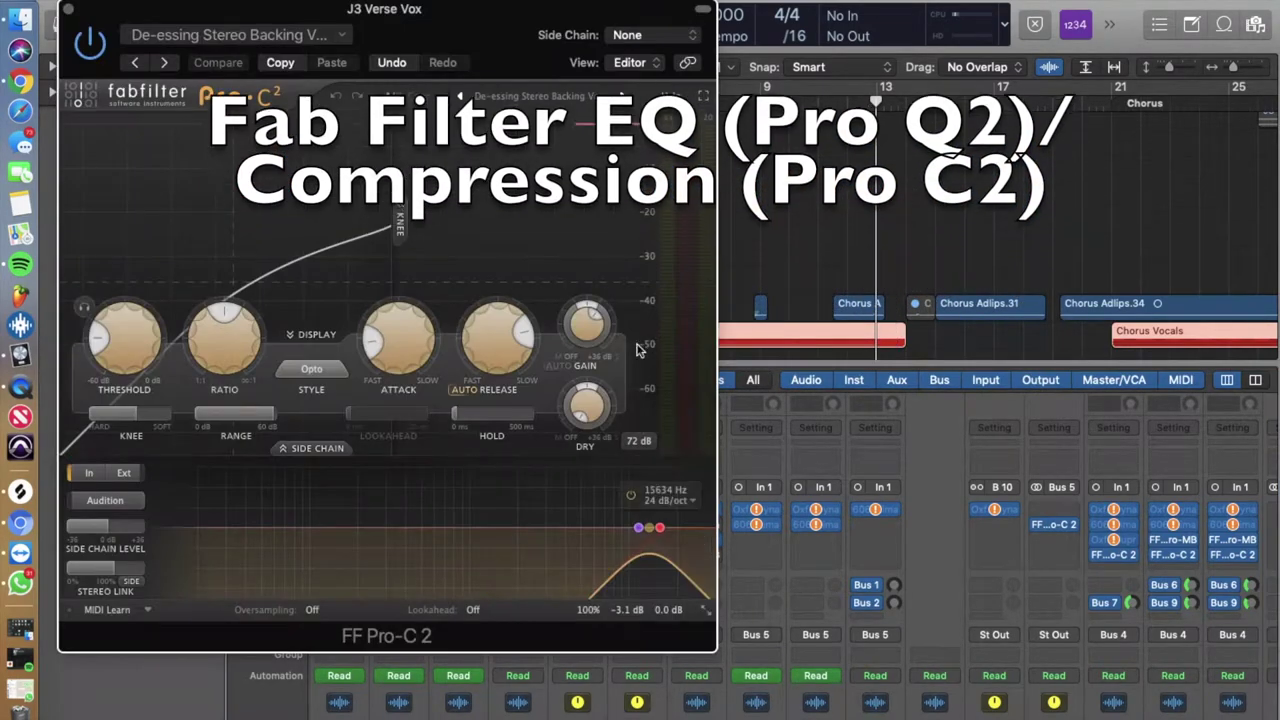
left_click(67, 12)
Browse the mixer strips to review inputs, plug-in chains and bus sends.
scroll(858, 600, "down", 4)
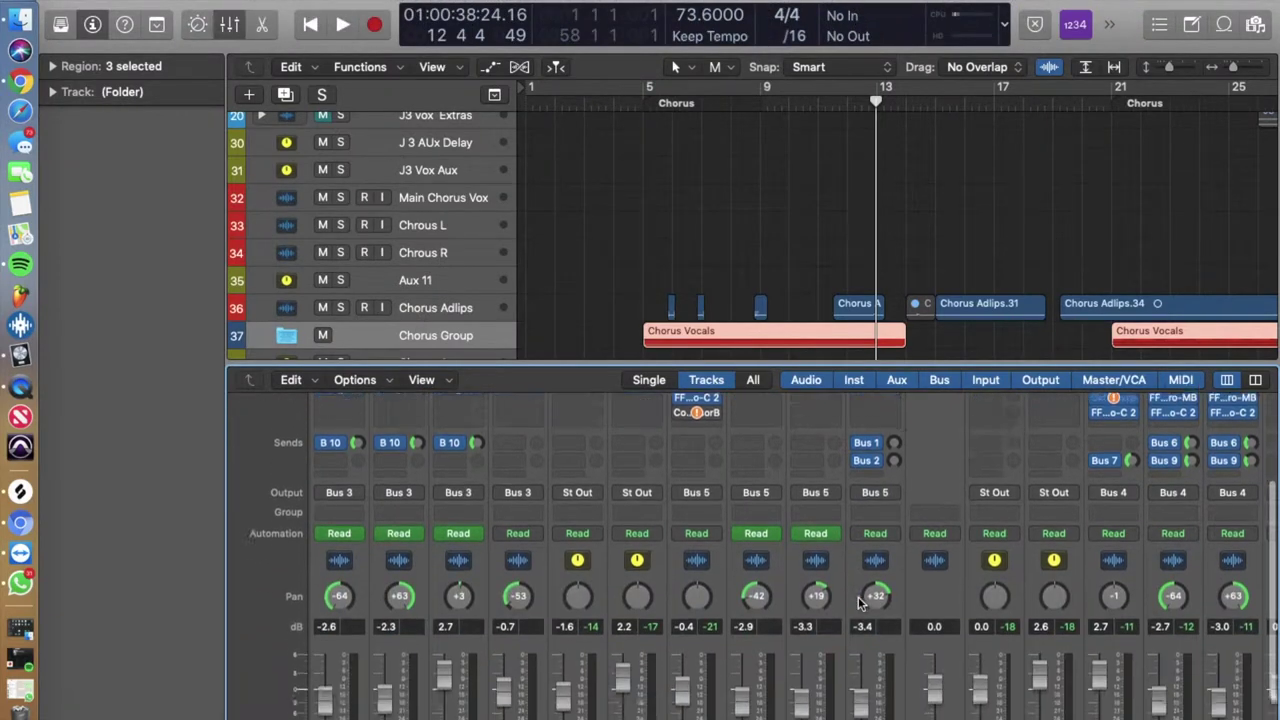
scroll(858, 600, "down", 2)
scroll(858, 600, "right", 2)
scroll(858, 600, "right", 2)
scroll(858, 600, "right", 2)
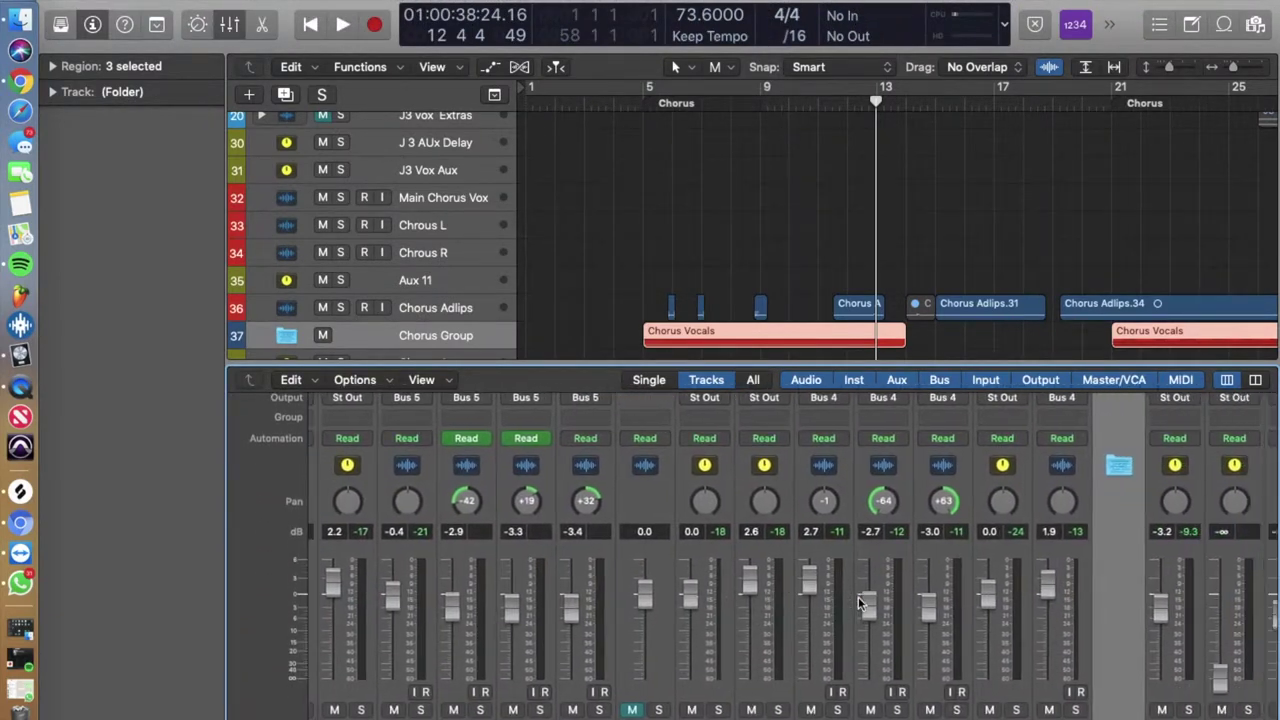
scroll(858, 603, "up", 5)
scroll(858, 603, "down", 1)
scroll(858, 603, "down", 1)
scroll(858, 603, "down", 2)
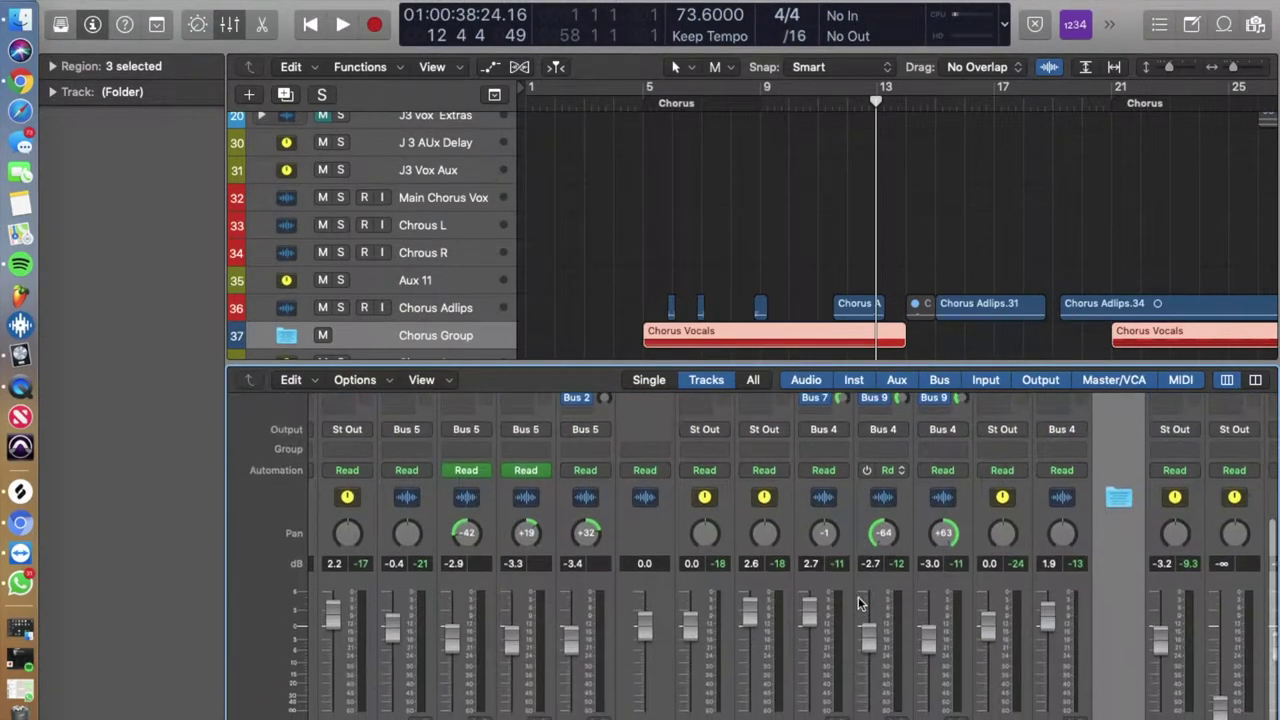
scroll(858, 603, "down", 1)
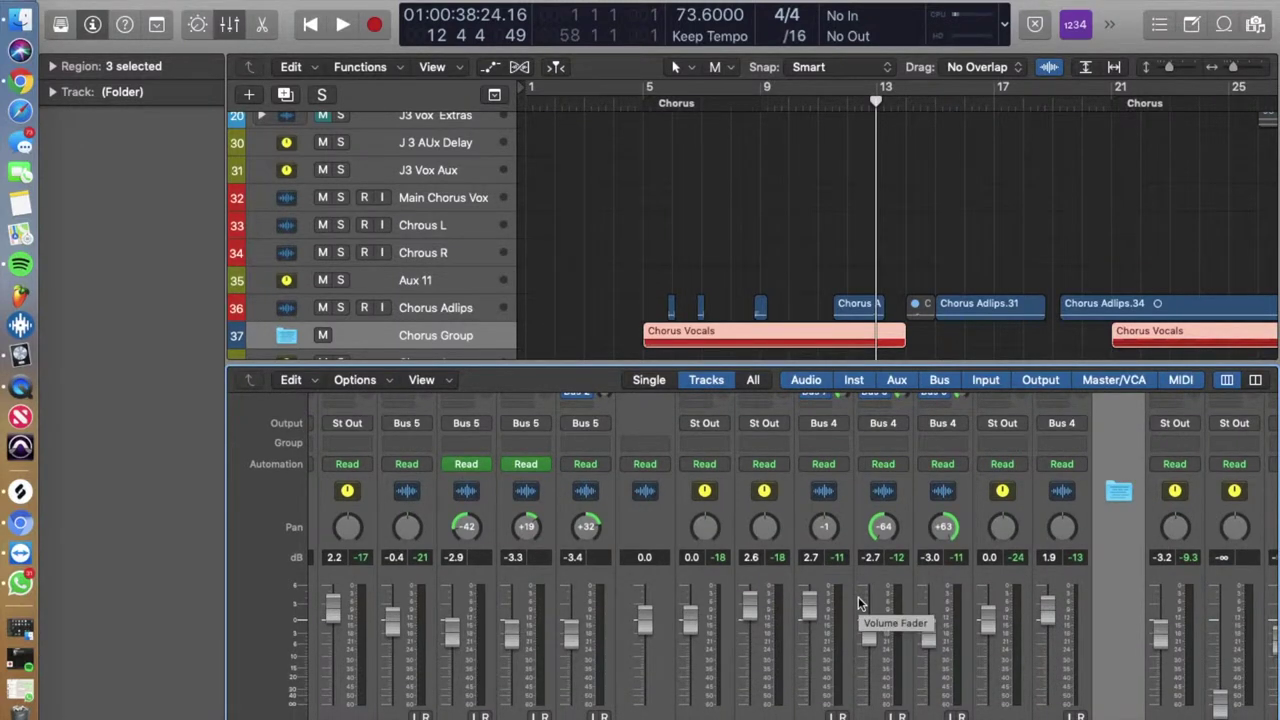
scroll(858, 600, "left", 3)
scroll(840, 570, "up", 5)
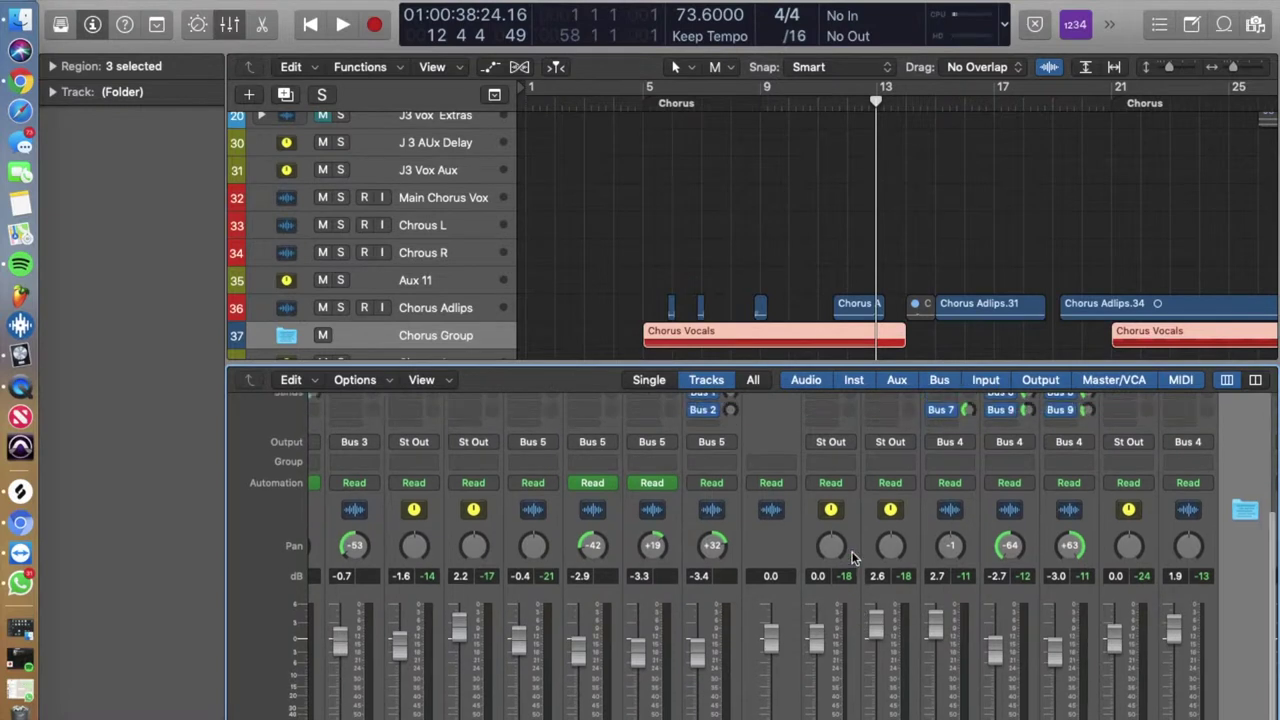
scroll(768, 520, "up", 5)
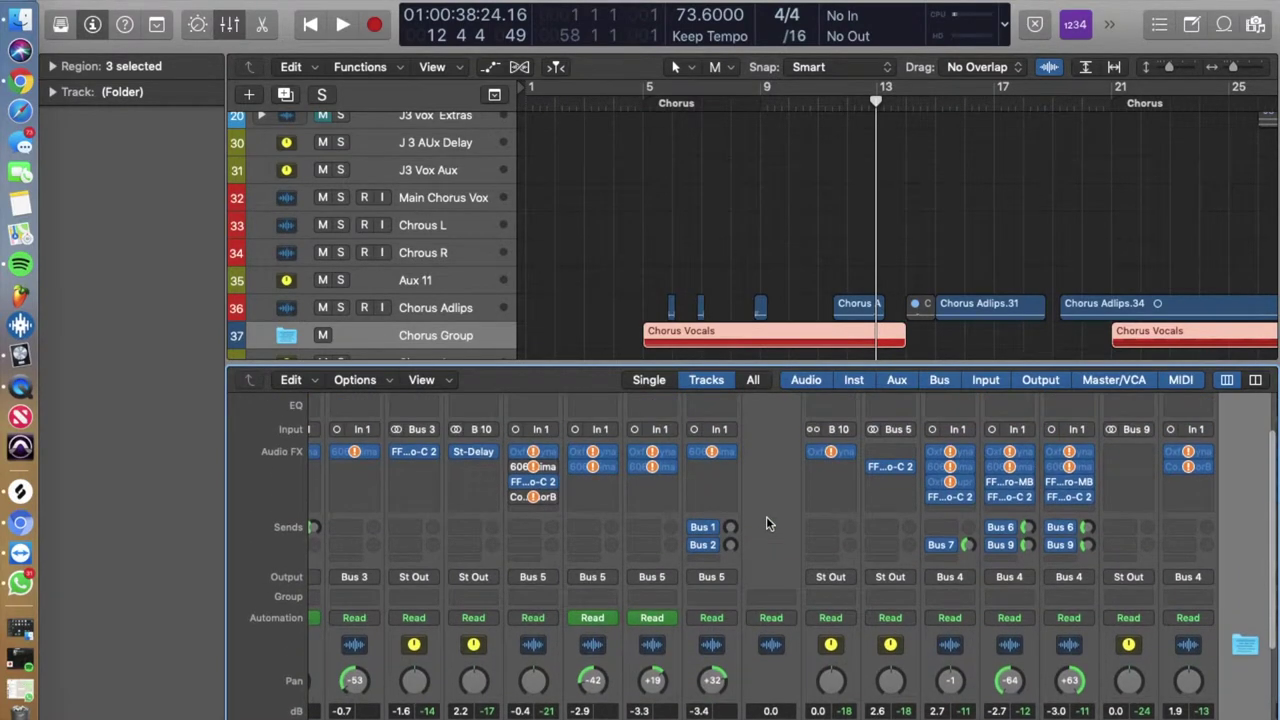
scroll(766, 520, "up", 2)
scroll(766, 520, "right", 3)
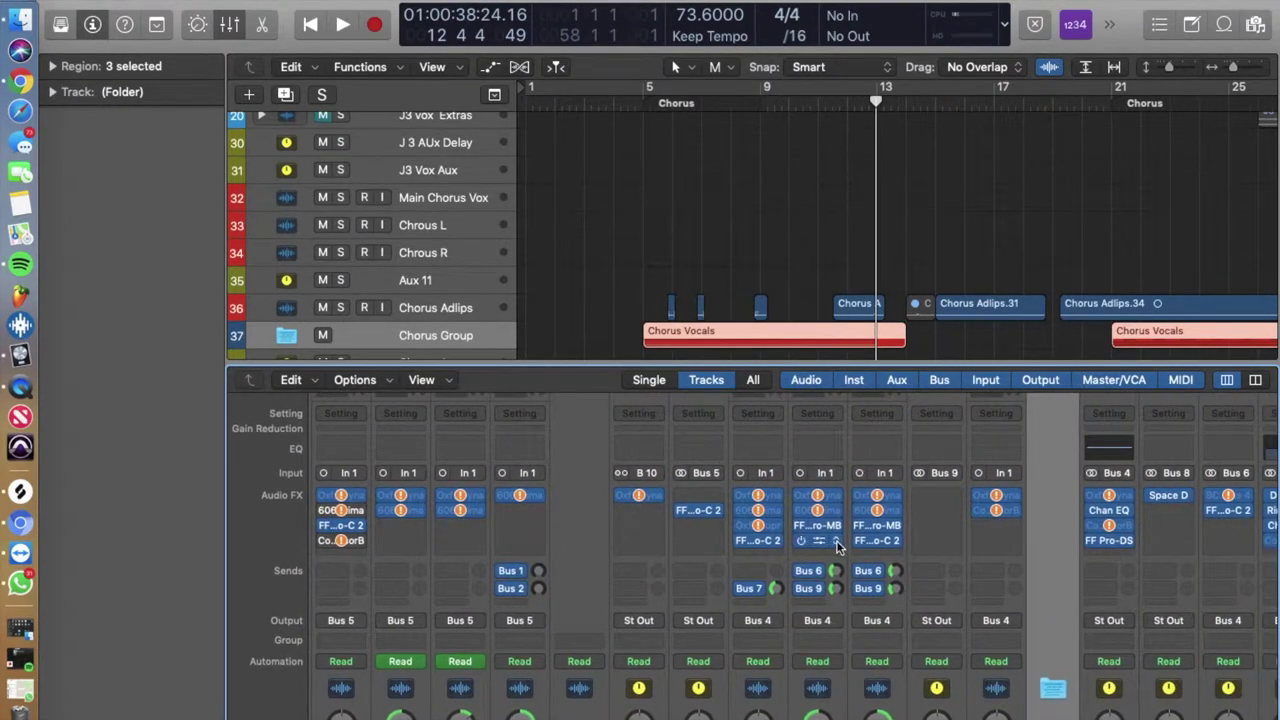
scroll(1035, 505, "right", 3)
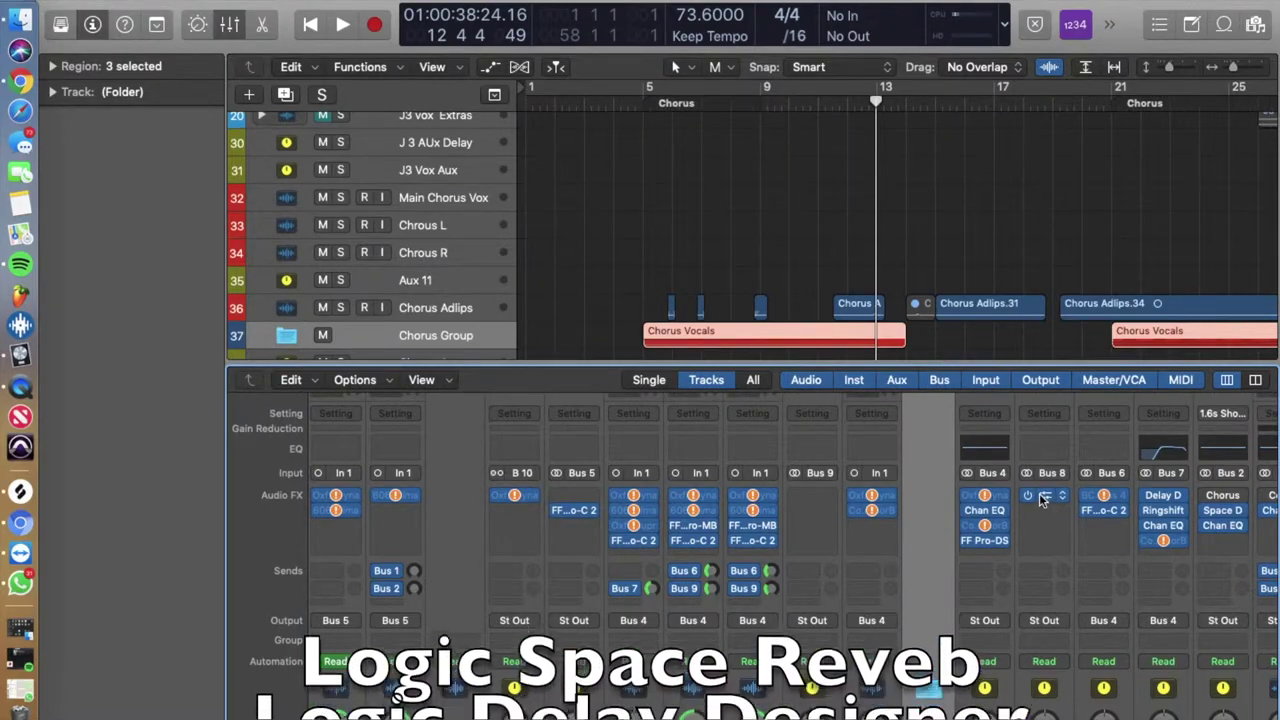
Inspect the Space Designer reverb on Aux 9 and the Chorus Delay's Ringshifter.
left_click(1040, 500)
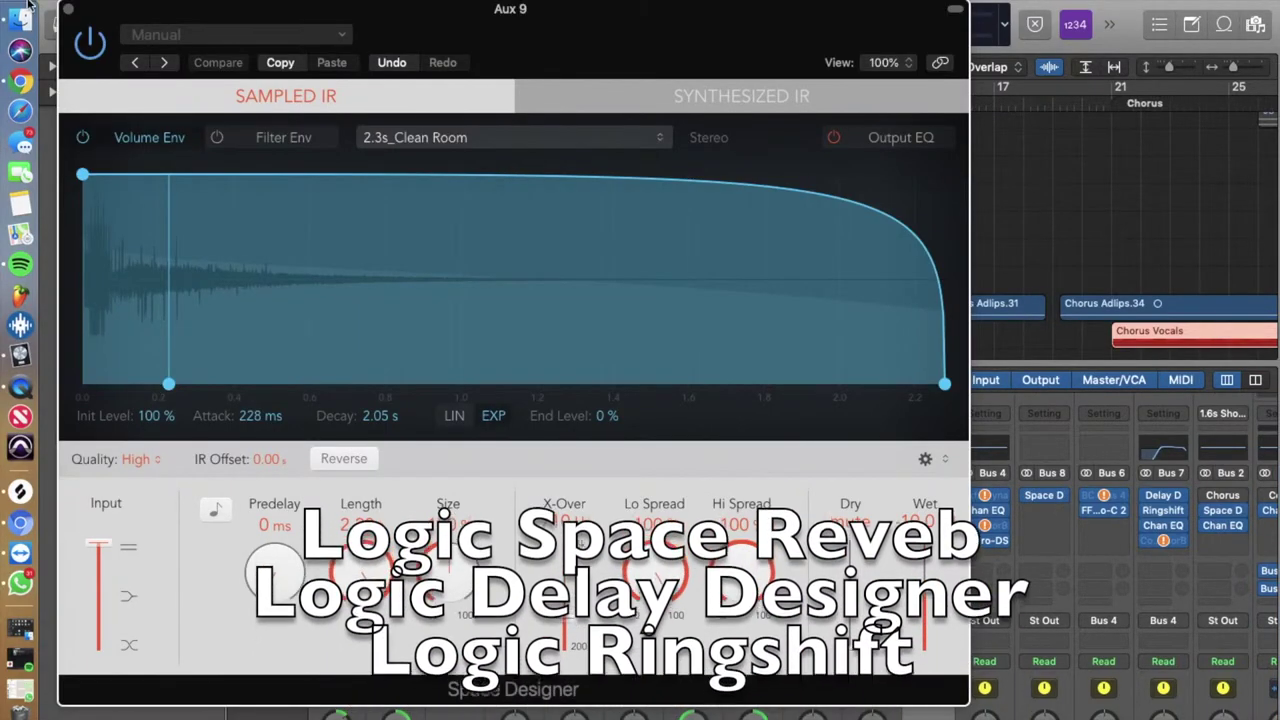
left_click(72, 12)
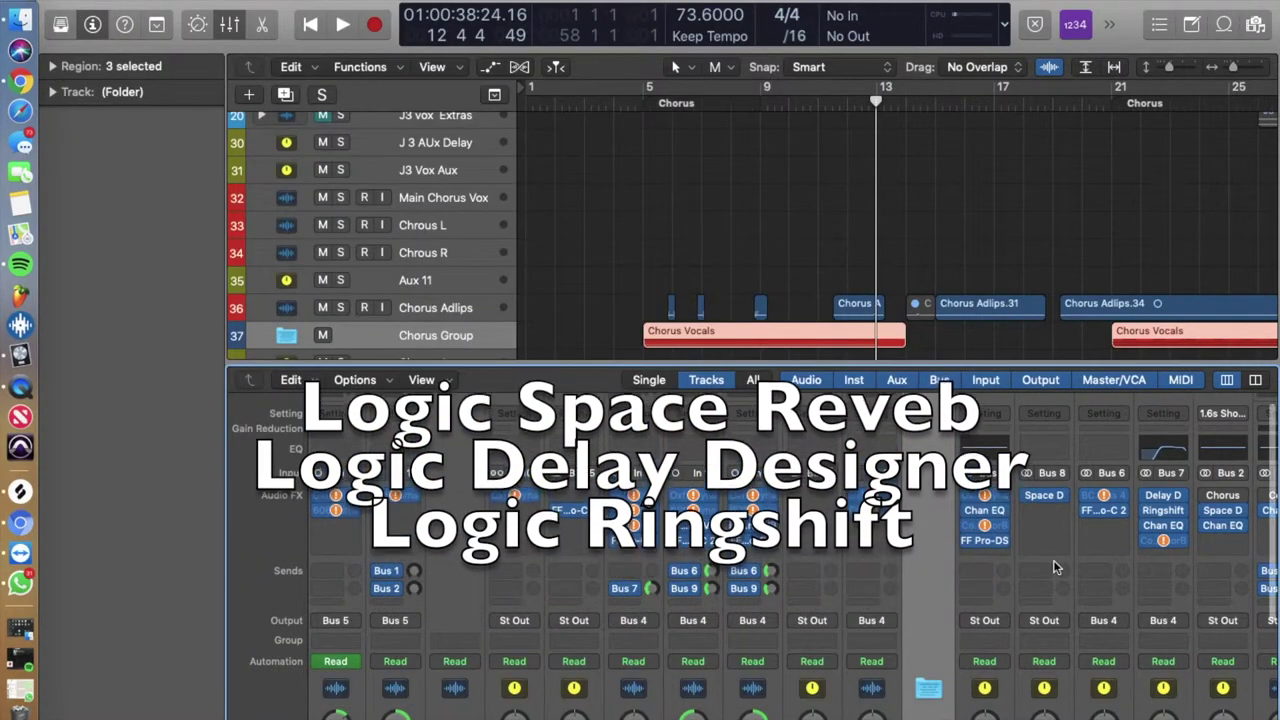
left_click(1138, 510)
left_click(1150, 510)
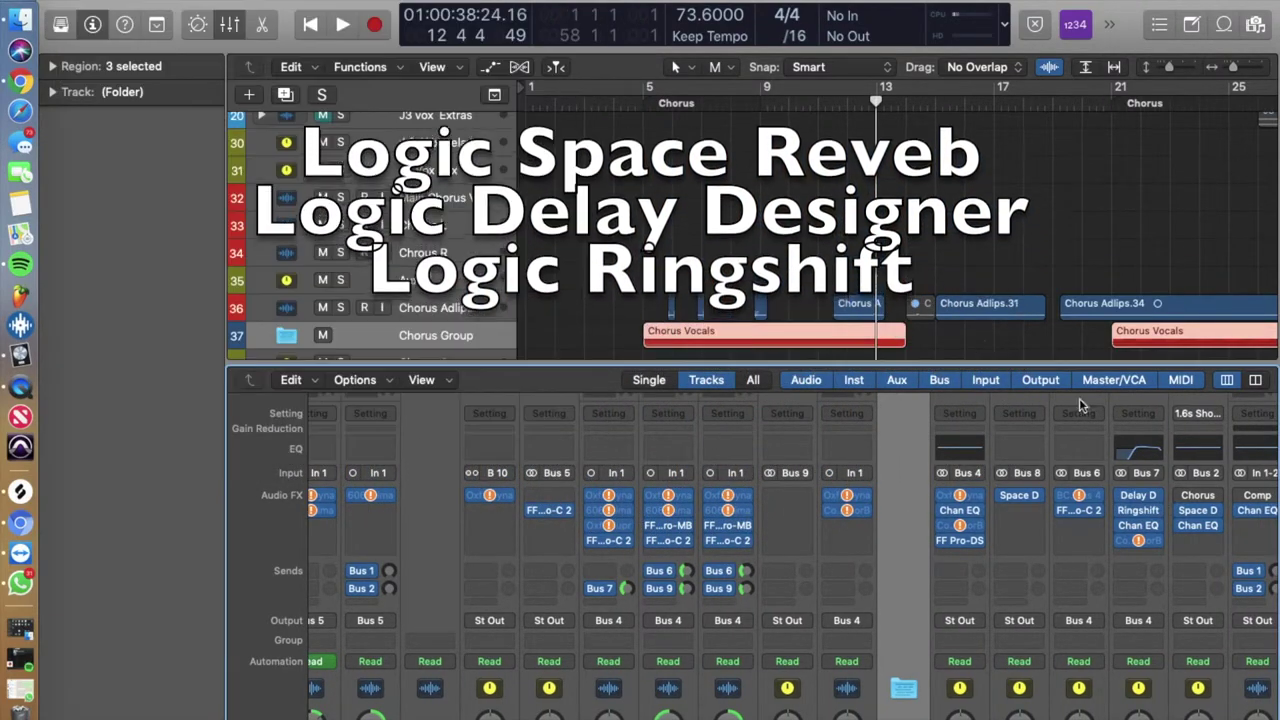
Inspect the Delay Designer and Channel EQ plug-ins on the Bus 7 strip.
left_click(1138, 495)
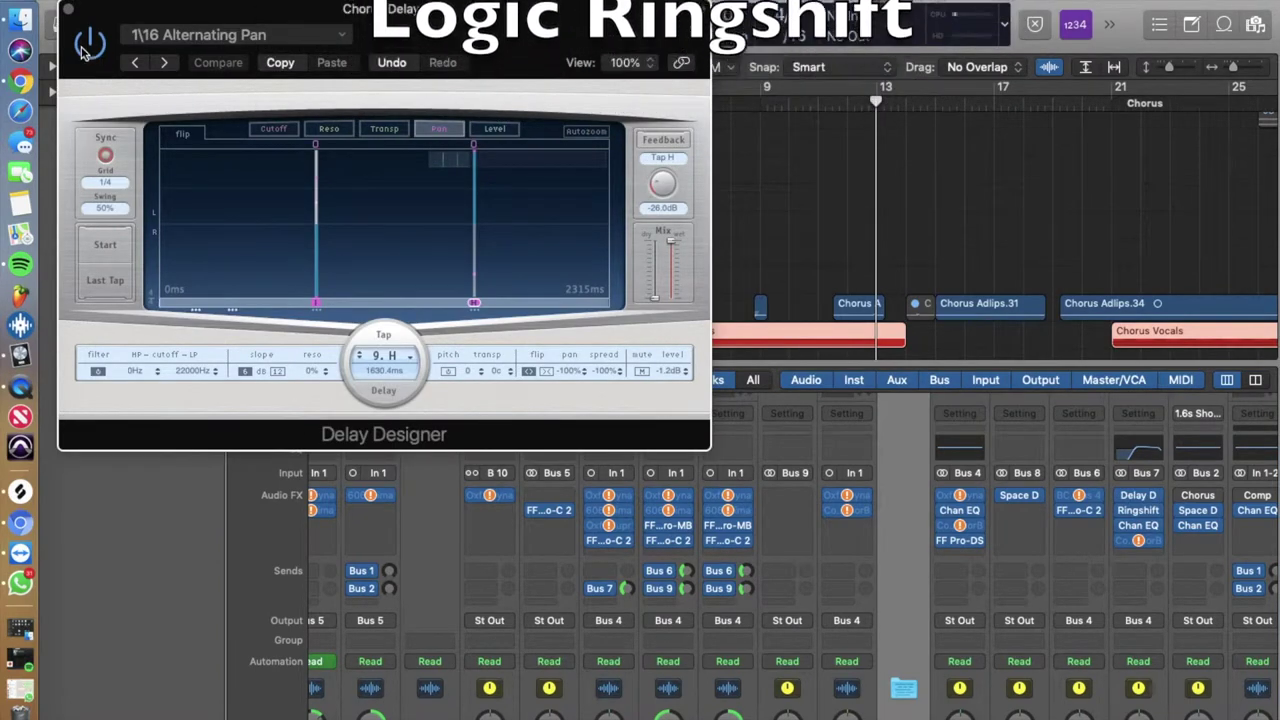
left_click(68, 9)
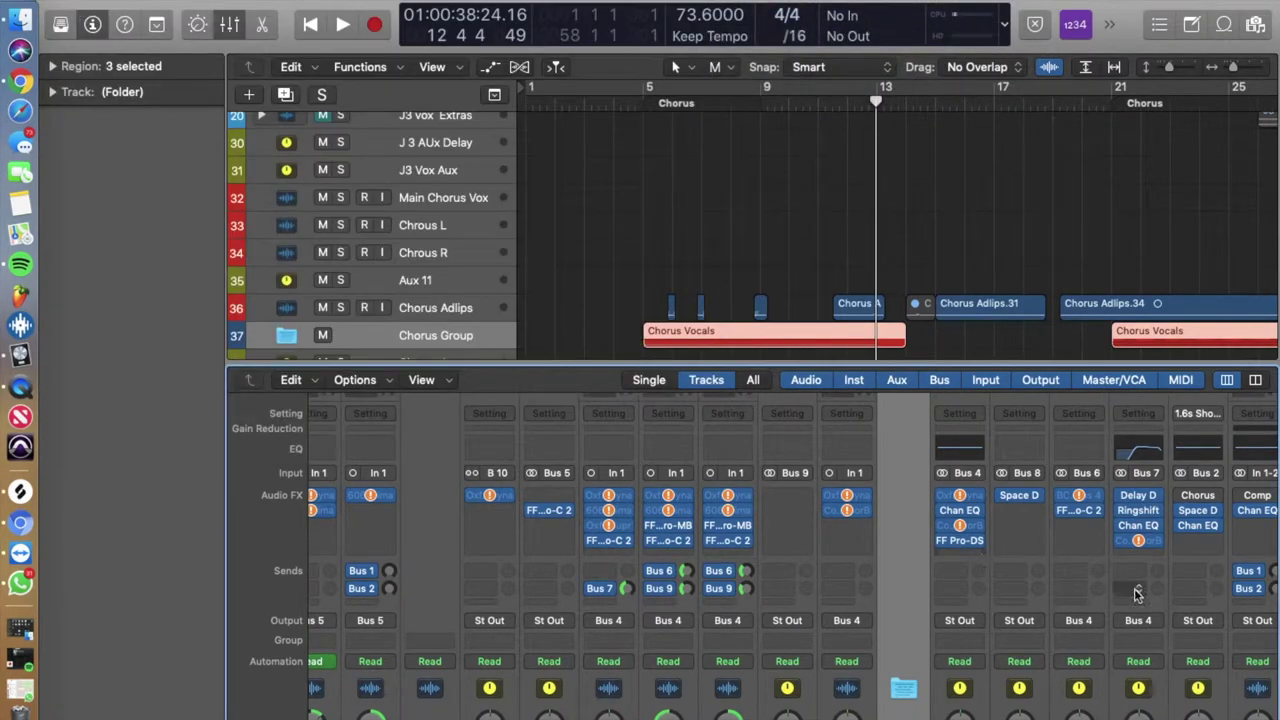
left_click(1138, 525)
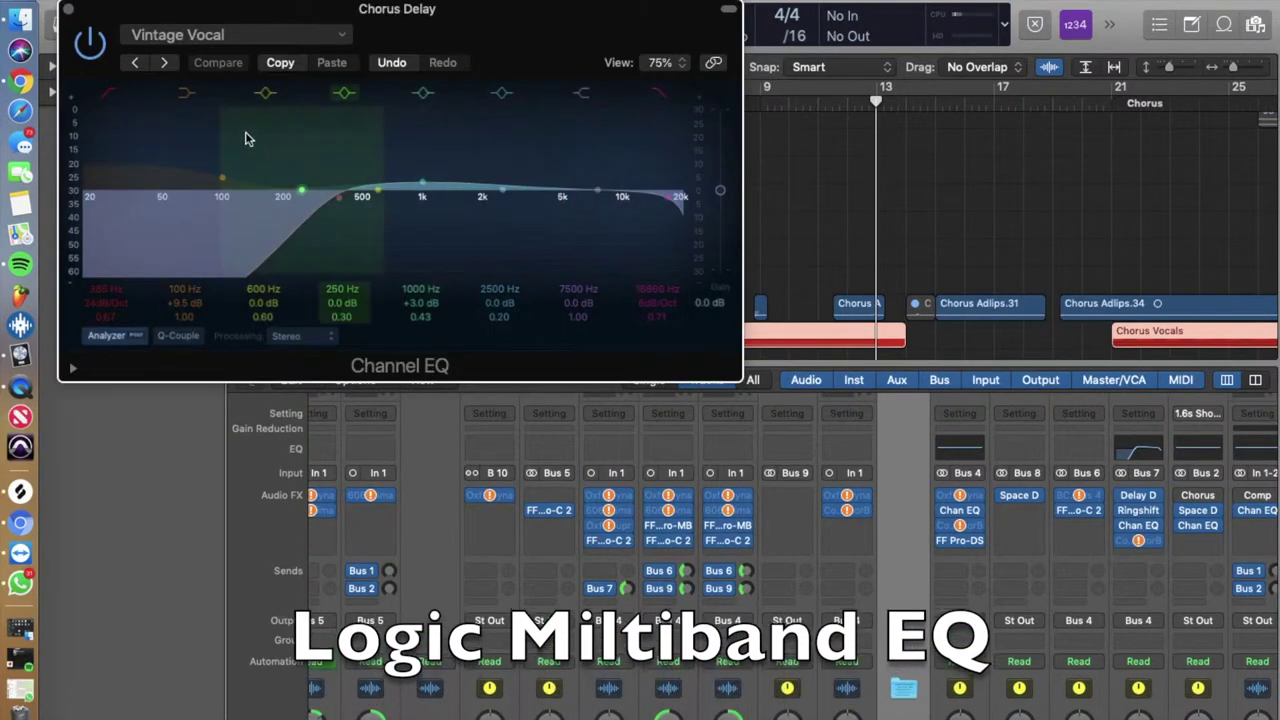
key("super+w")
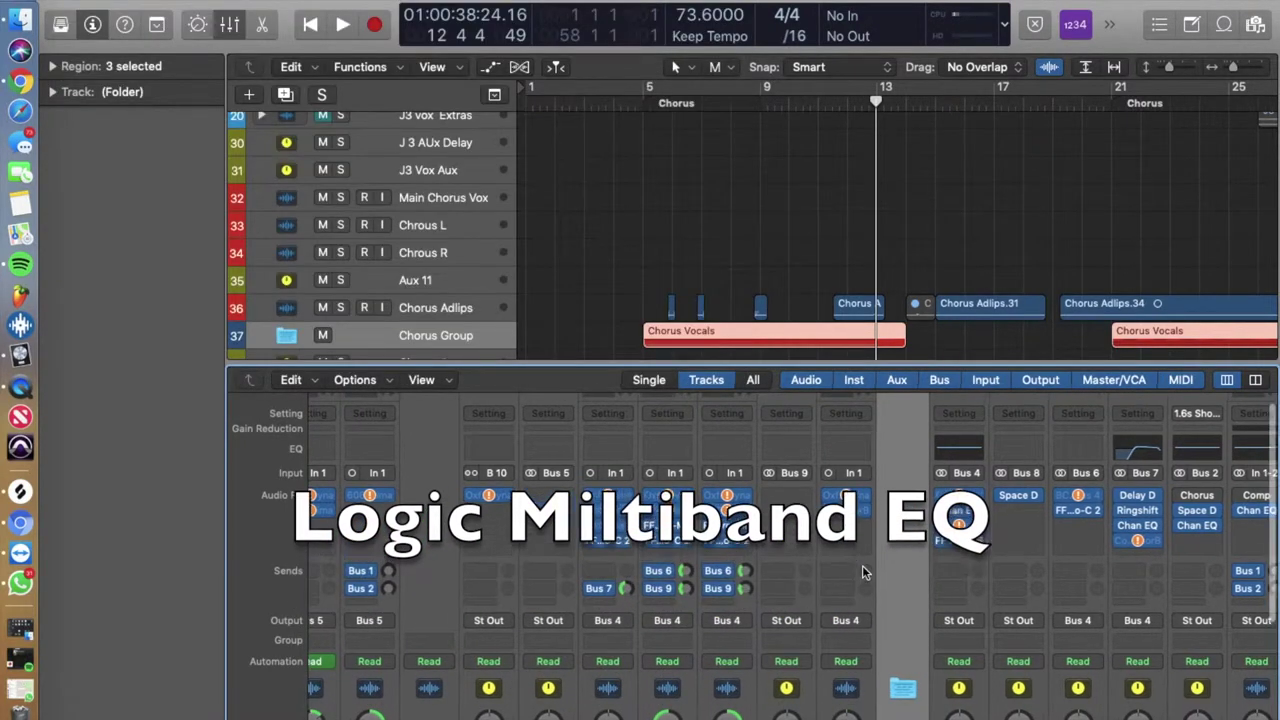
Scroll through the mixer to review the Chorus Group tracks and their plug-in chains.
scroll(862, 565, "down", 3)
scroll(927, 576, "right", 3)
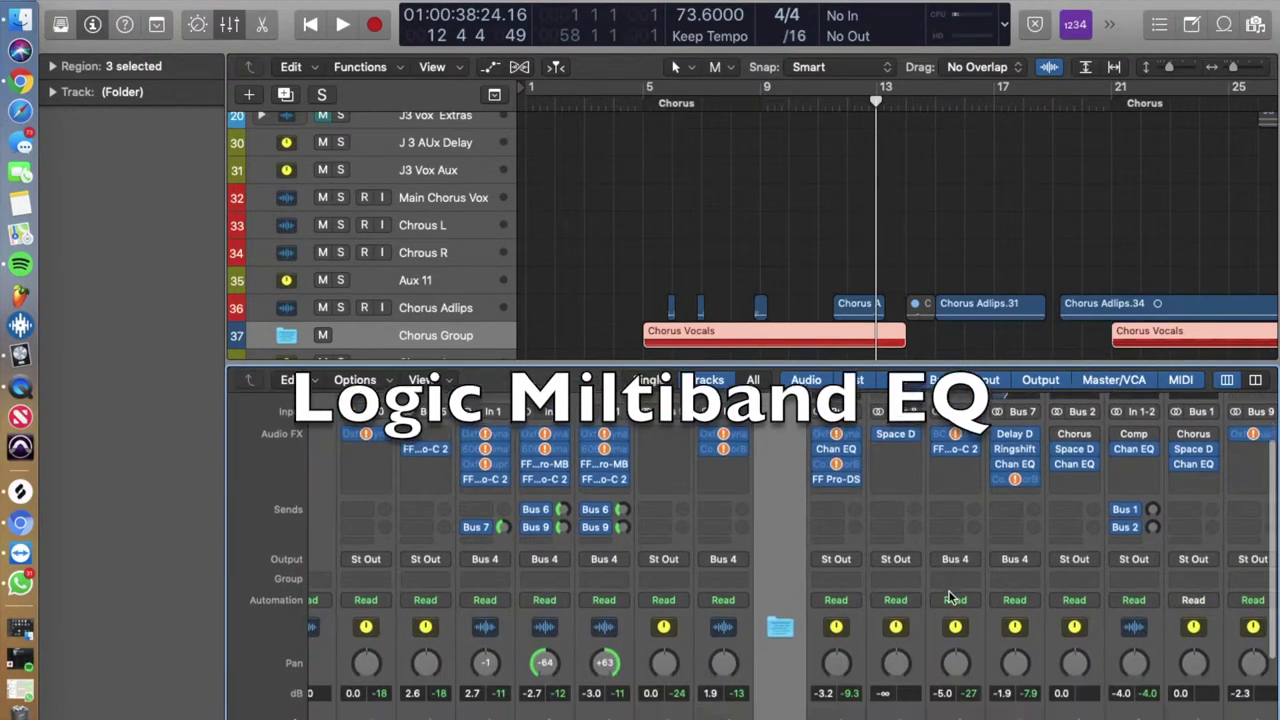
scroll(951, 597, "down", 5)
scroll(951, 597, "right", 3)
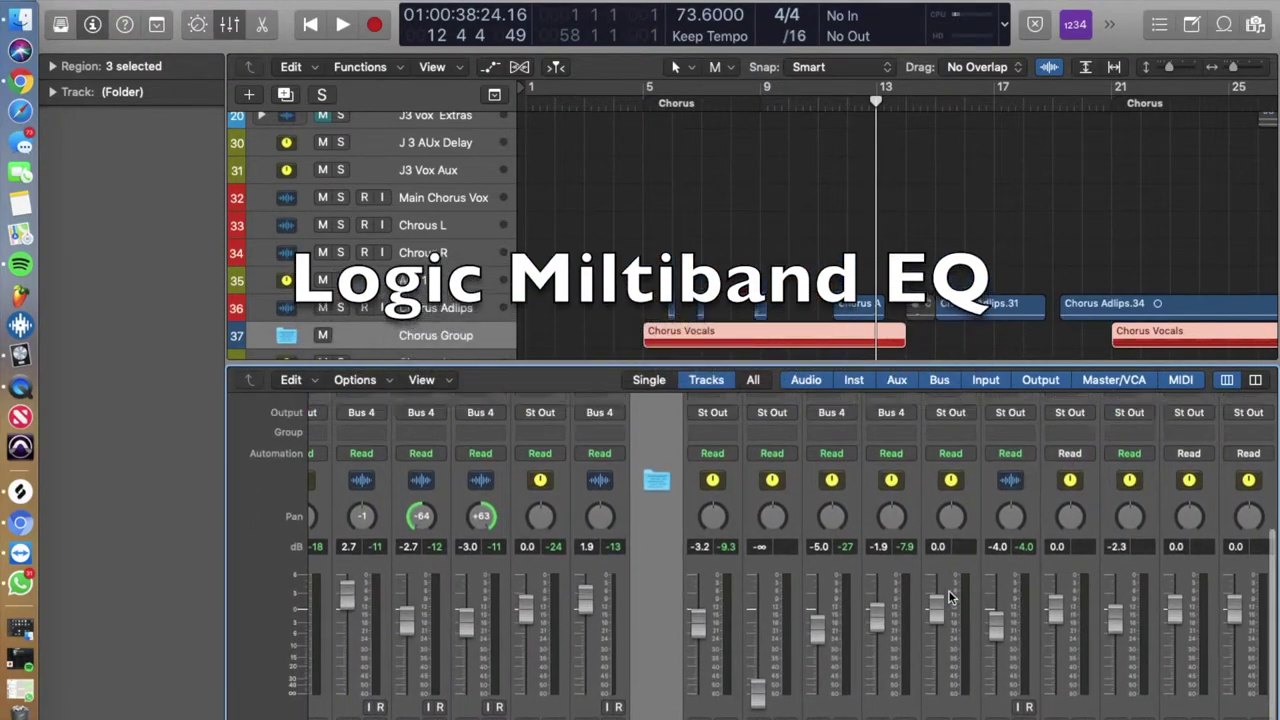
scroll(951, 597, "up", 5)
scroll(951, 597, "up", 1)
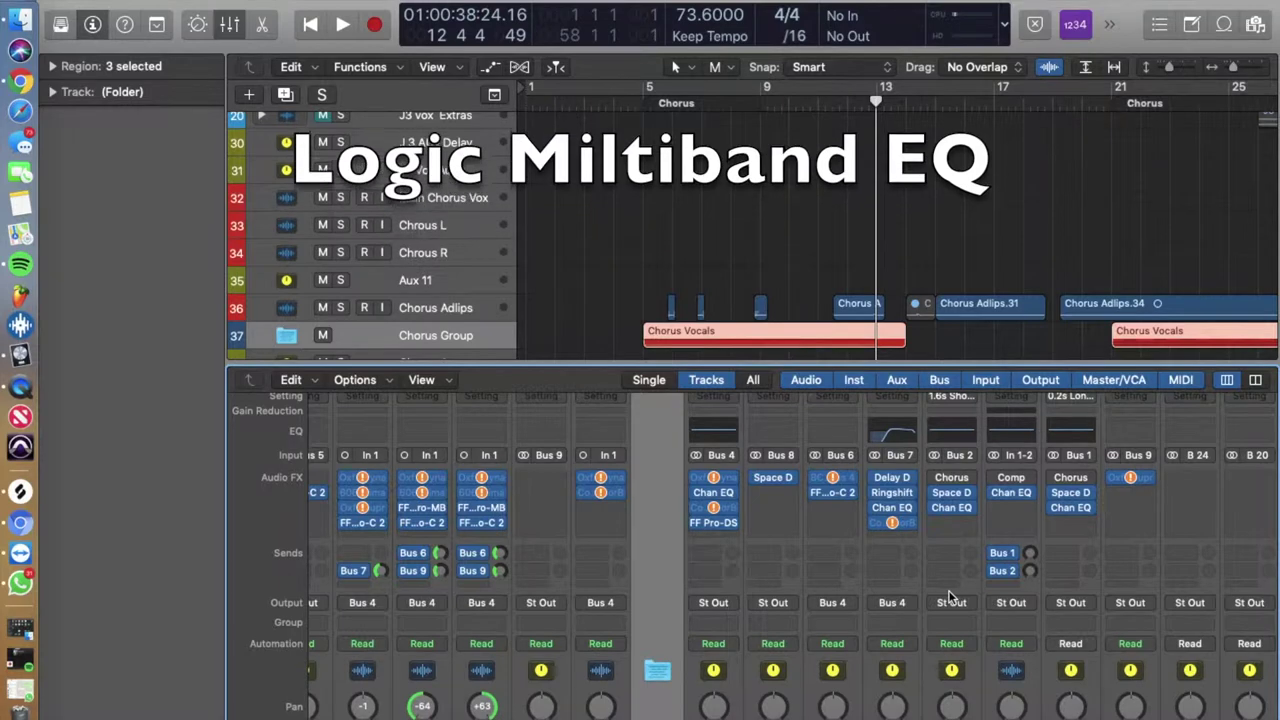
scroll(951, 597, "left", 1)
scroll(951, 597, "left", 2)
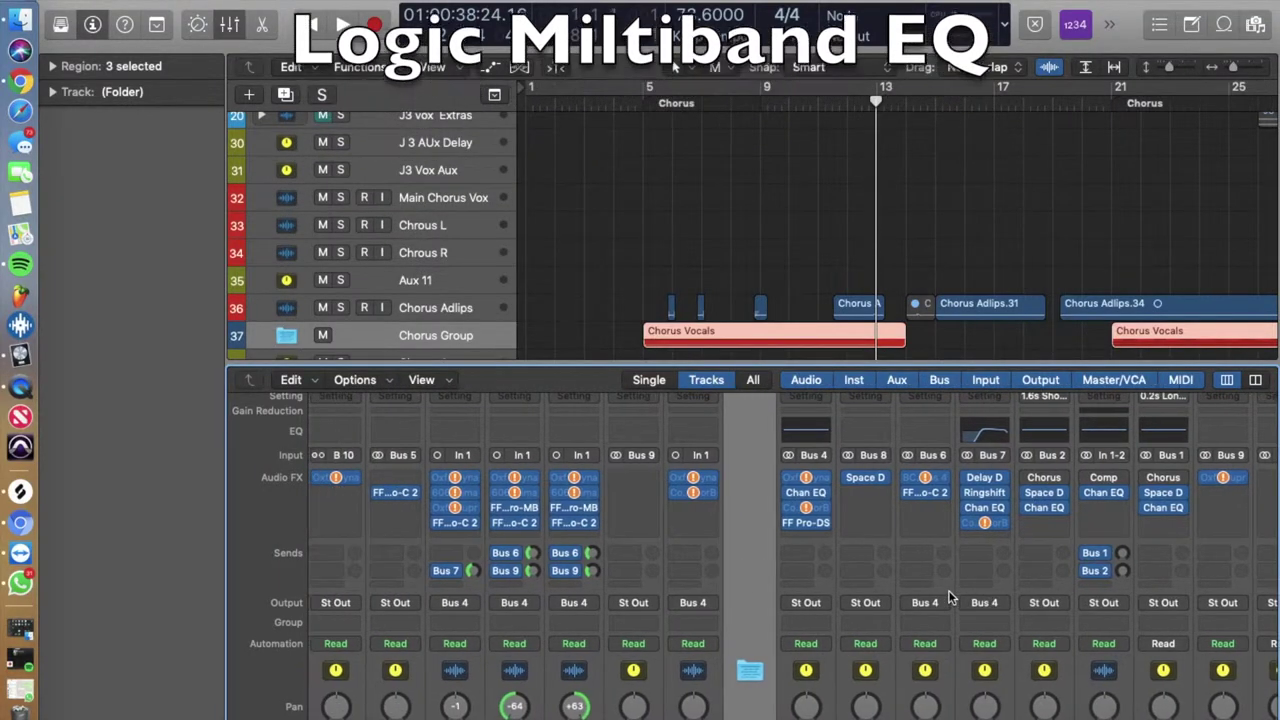
scroll(951, 597, "right", 3)
scroll(951, 597, "left", 5)
scroll(951, 597, "right", 2)
scroll(951, 597, "left", 2)
scroll(951, 597, "left", 3)
scroll(843, 583, "left", 1)
scroll(840, 583, "left", 5)
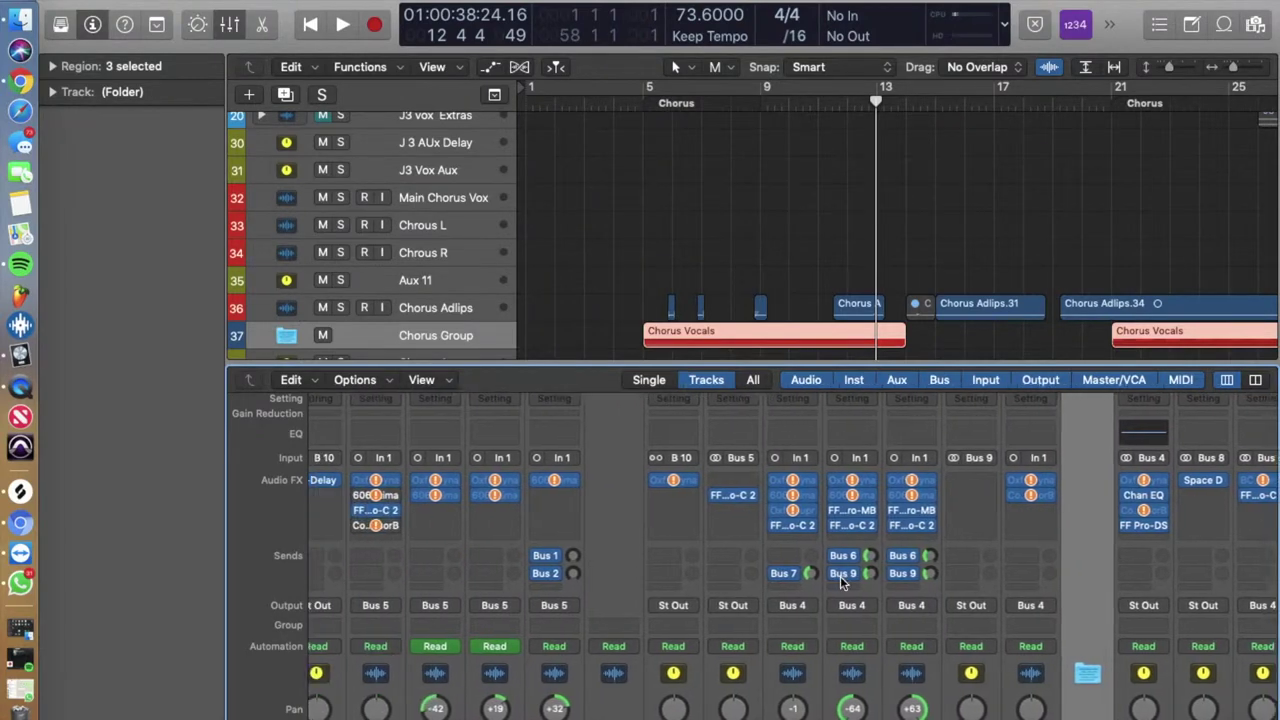
scroll(840, 583, "right", 1)
scroll(840, 583, "right", 2)
scroll(840, 583, "right", 3)
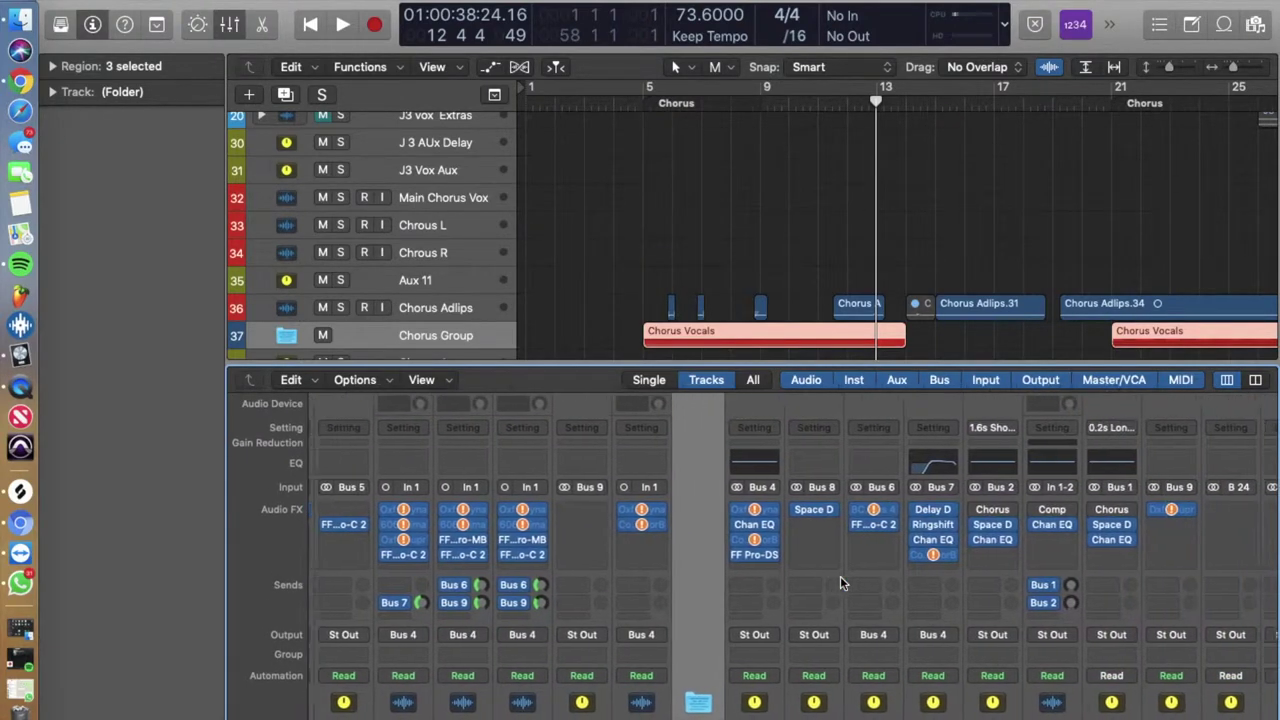
scroll(840, 583, "right", 2)
scroll(840, 583, "right", 1)
scroll(840, 583, "left", 3)
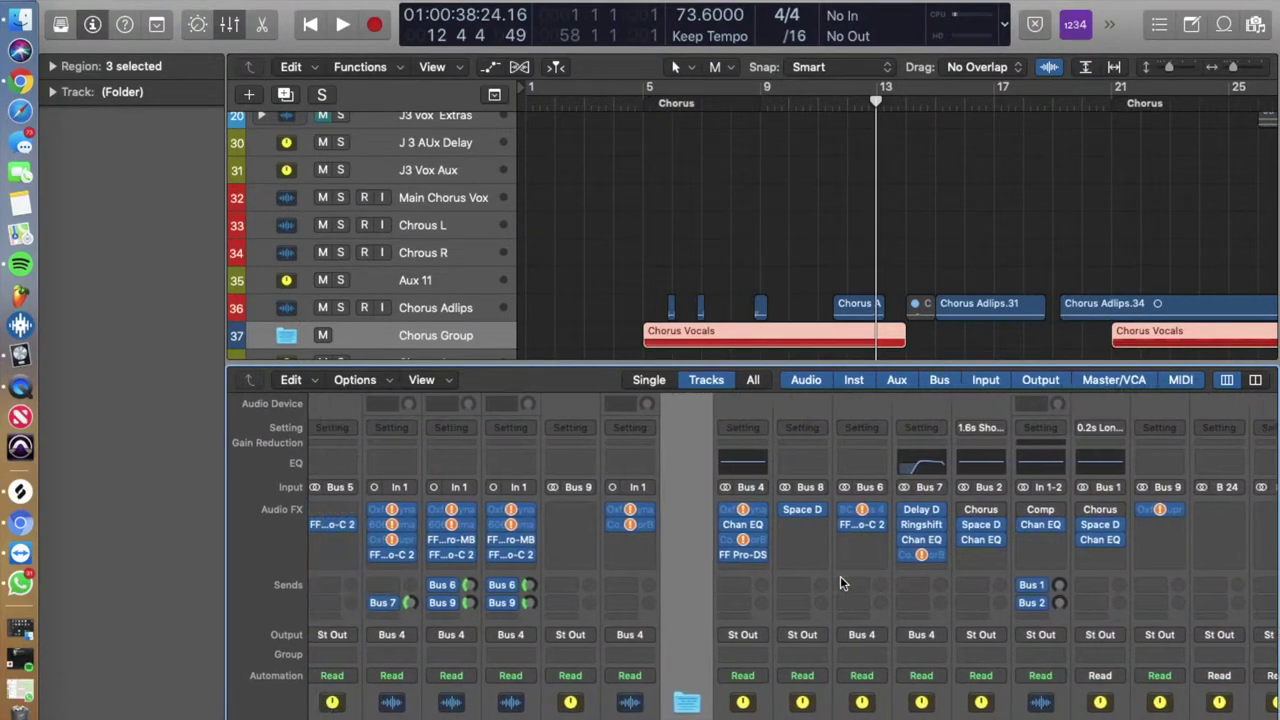
scroll(840, 583, "left", 3)
scroll(840, 583, "left", 1)
scroll(760, 229, "down", 4)
Place the playhead at bar 5, where the Chorus Vocals region begins.
scroll(760, 229, "up", 2)
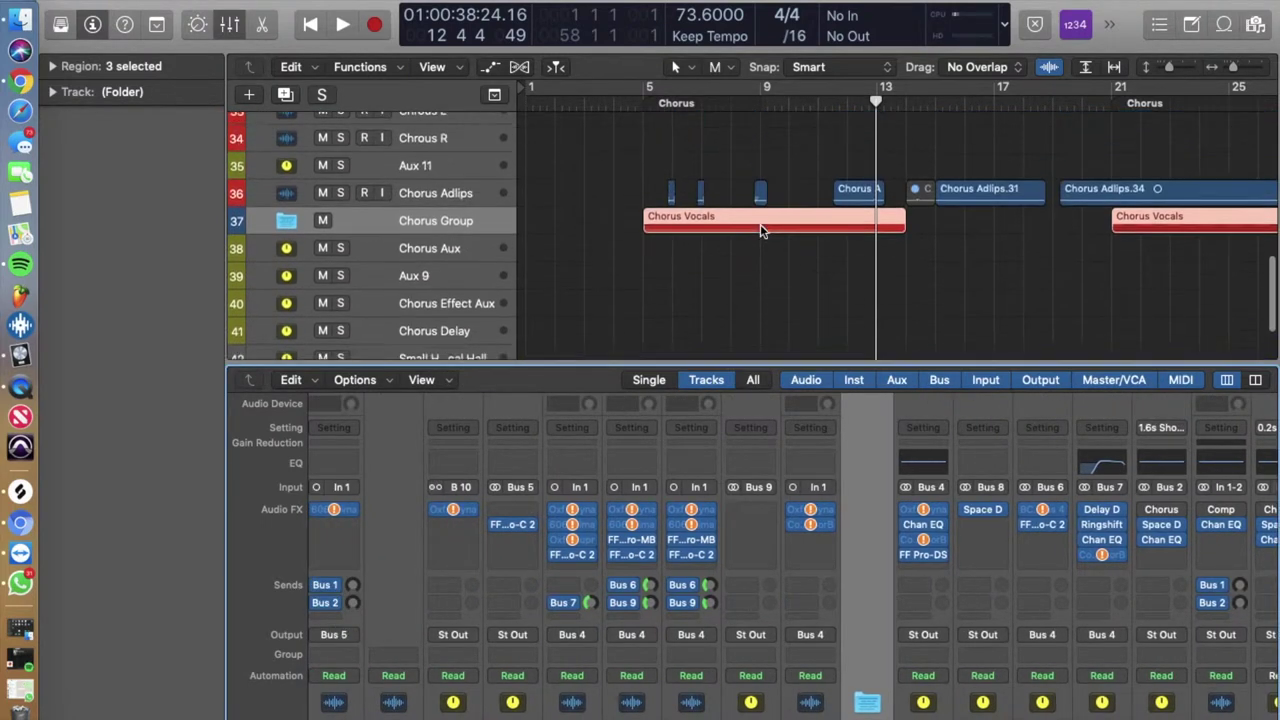
scroll(760, 229, "up", 1)
left_click(652, 148)
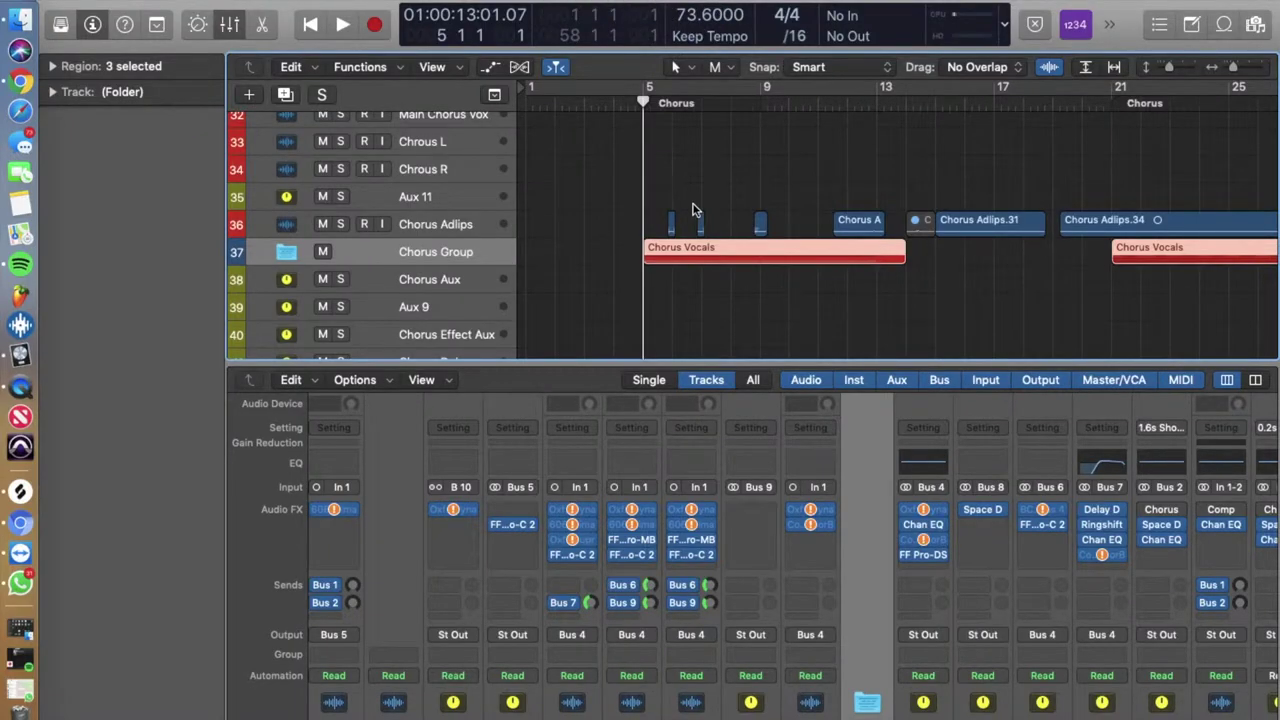
scroll(697, 210, "right", 2)
Move the playhead to around bar 12 and stop playback.
scroll(750, 165, "down", 1)
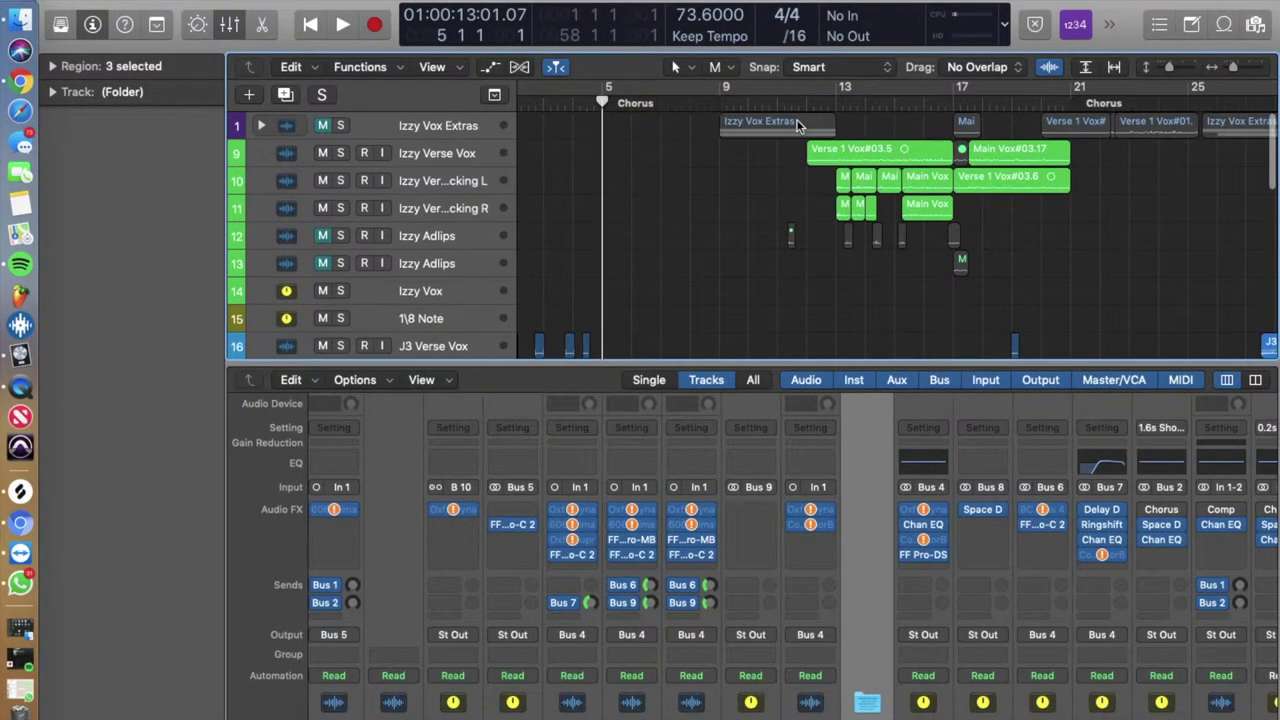
left_click(803, 104)
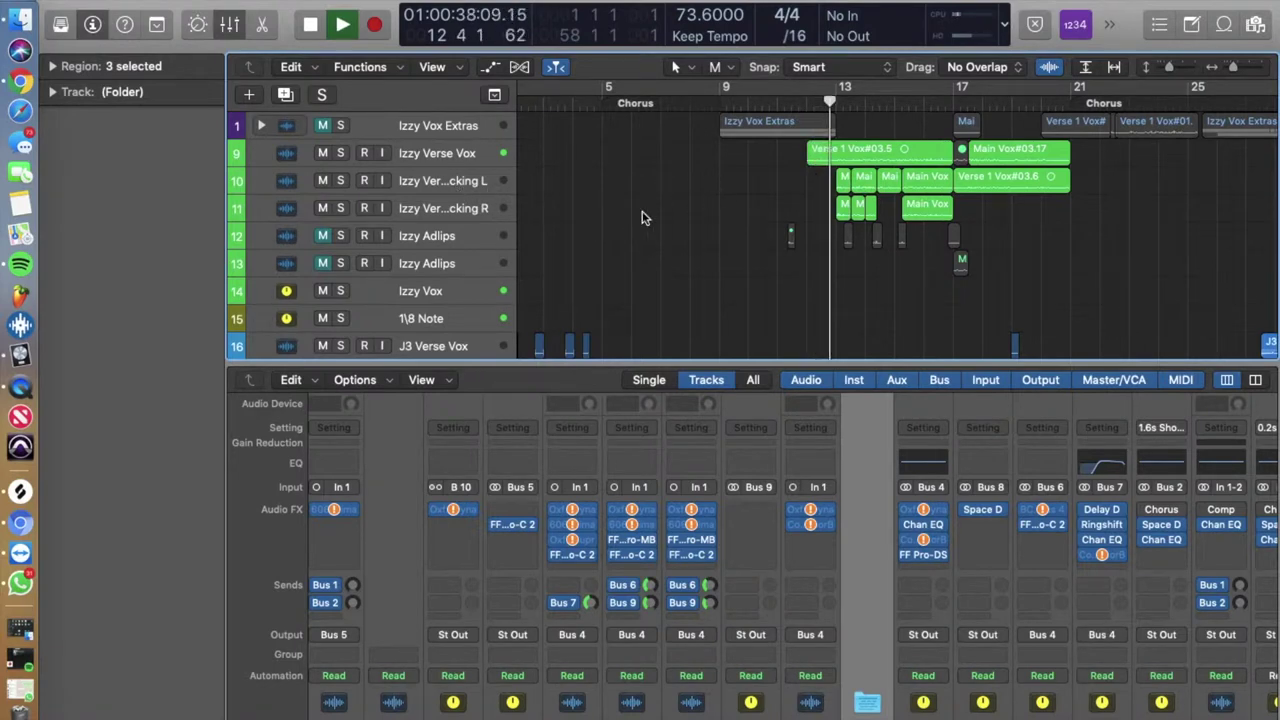
scroll(640, 218, "right", 2)
key("space")
Solo Izzy Verse Vox and both Izzy verse backing tracks, and play the verse from bar 13.
left_click(455, 209, "shift")
key("s")
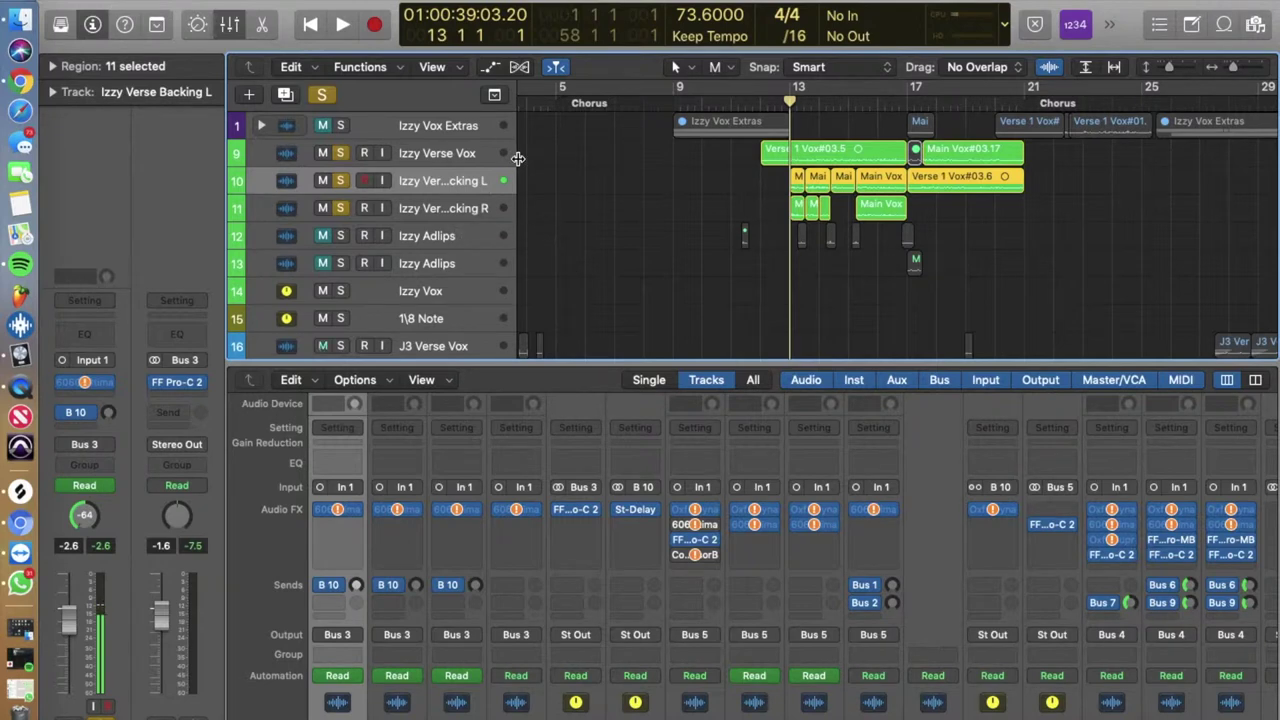
key("space")
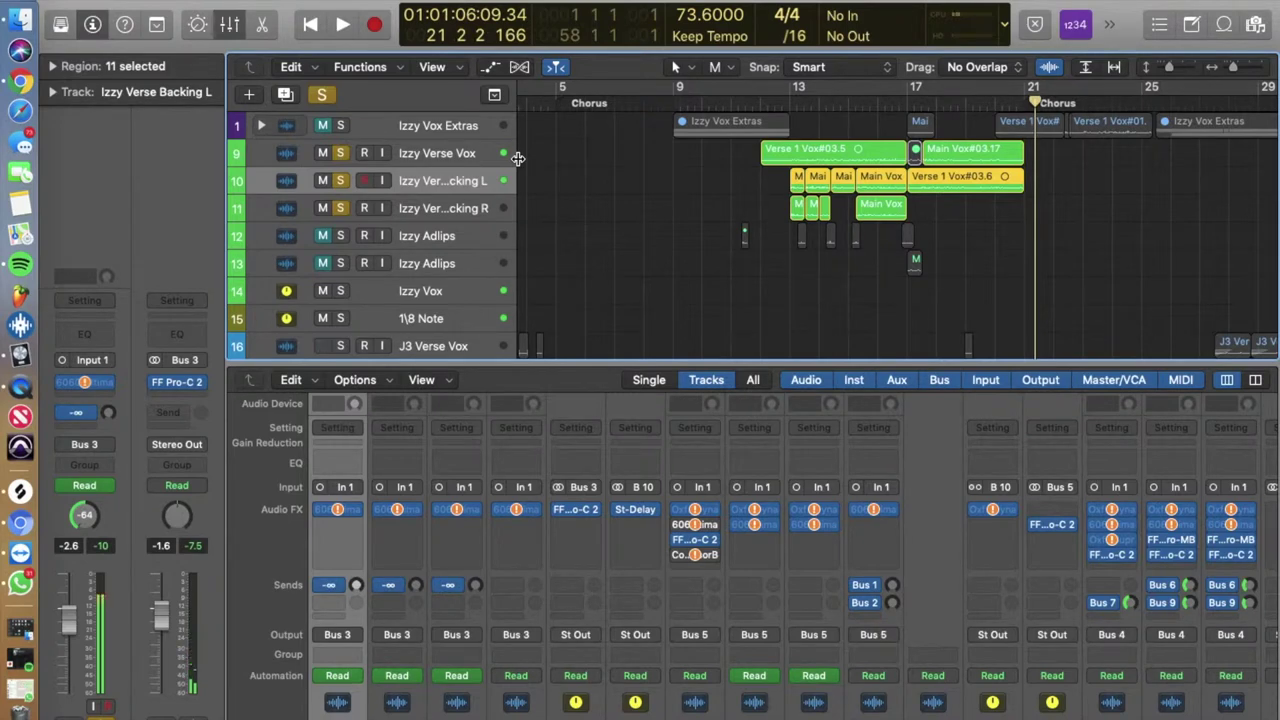
scroll(687, 317, "down", 10)
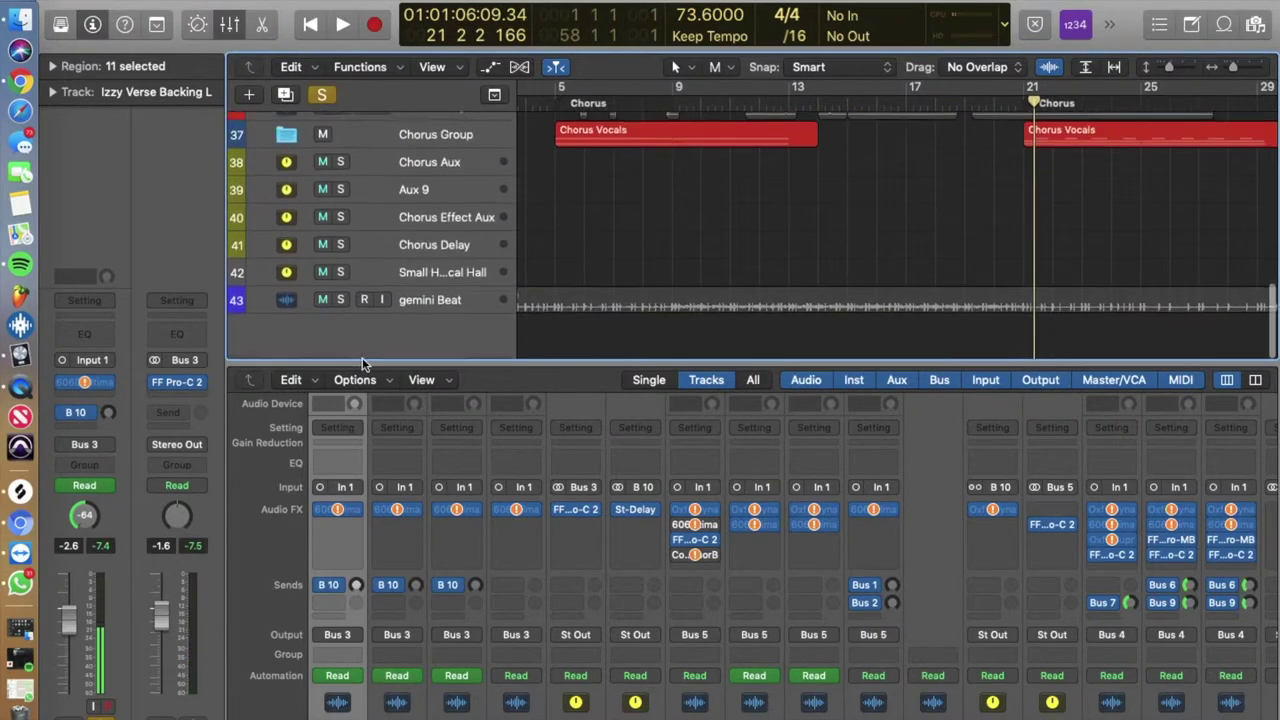
scroll(745, 223, "up", 10)
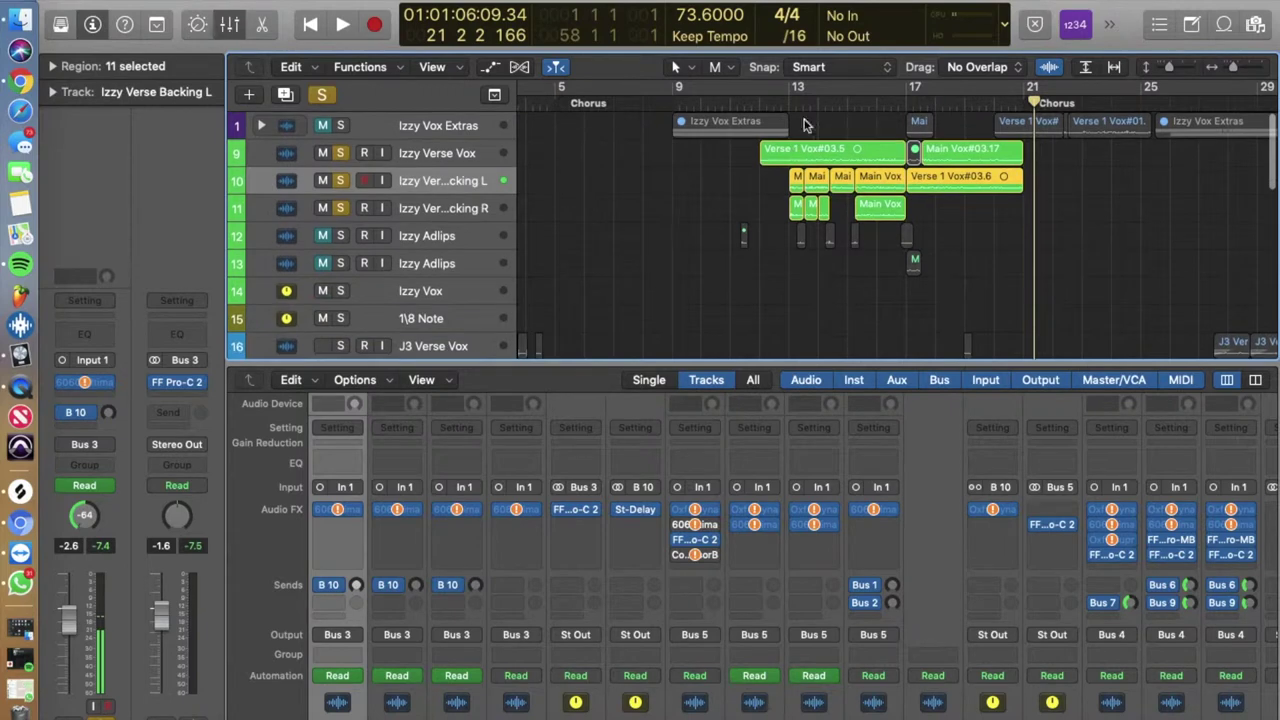
key("space")
key("space")
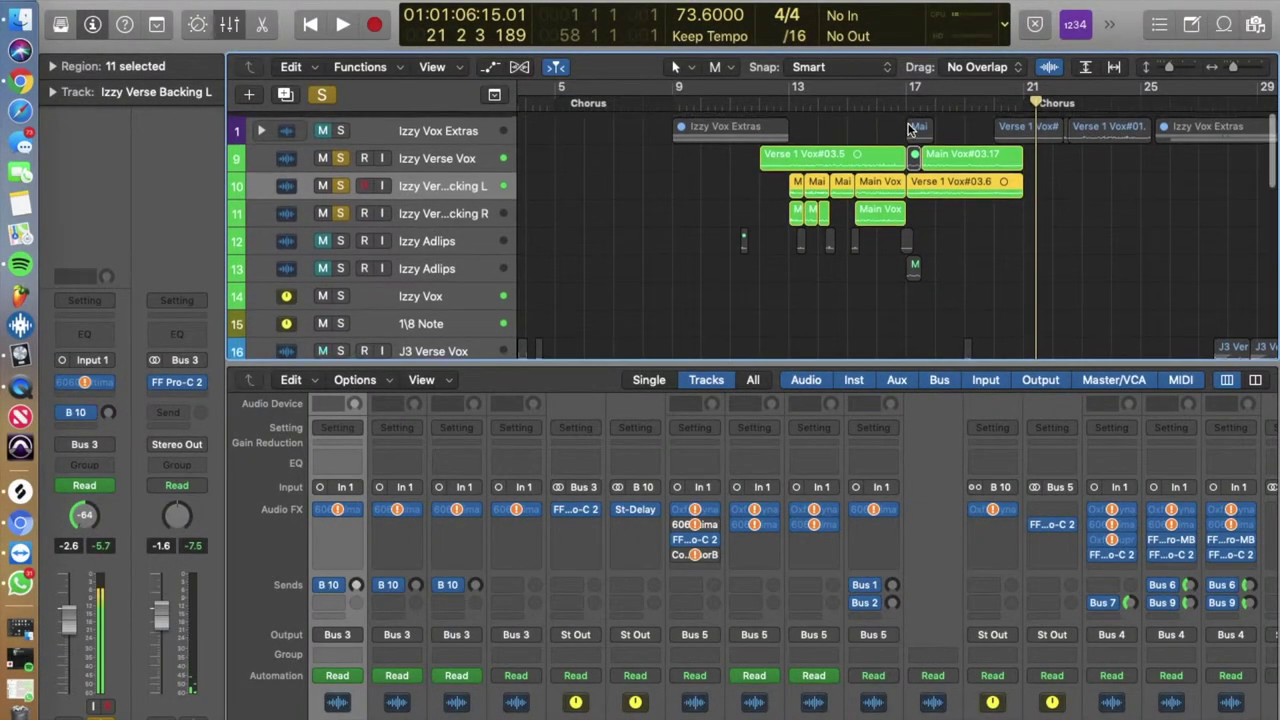
Stop playback and scroll down to the J3 verse vocal tracks.
scroll(908, 128, "down", 2)
scroll(908, 128, "down", 1)
scroll(607, 163, "up", 2)
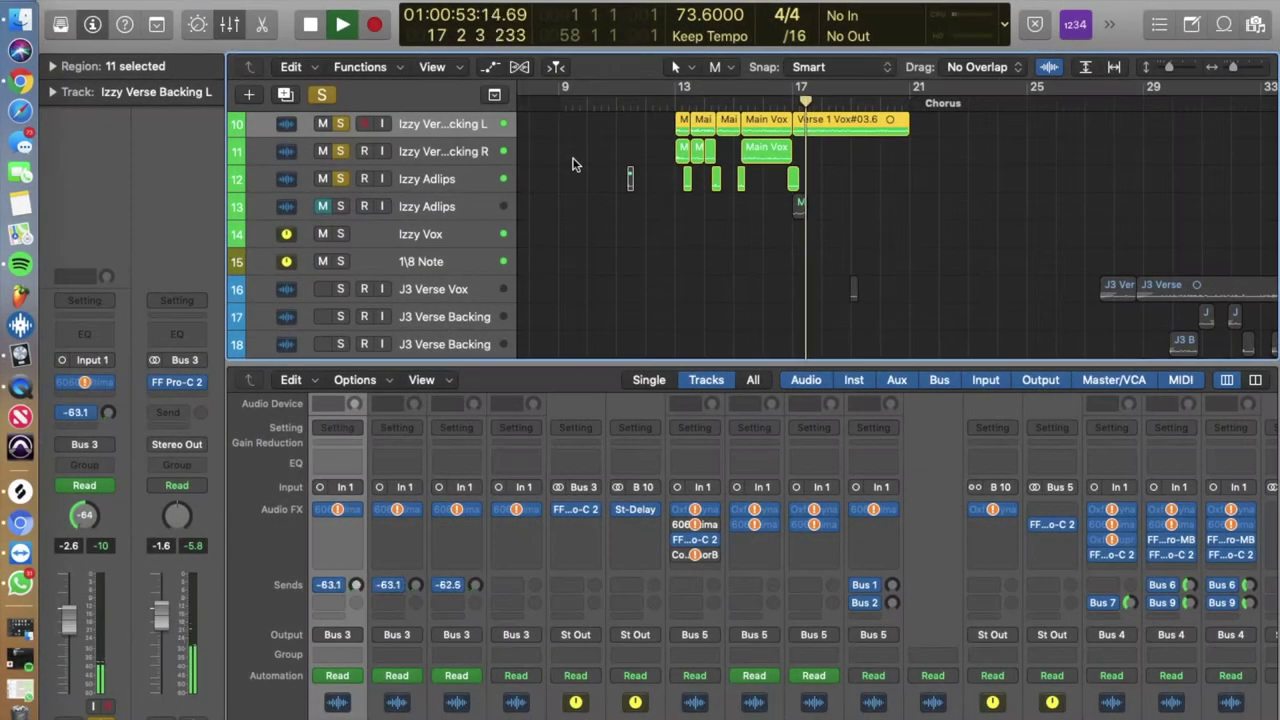
key("space")
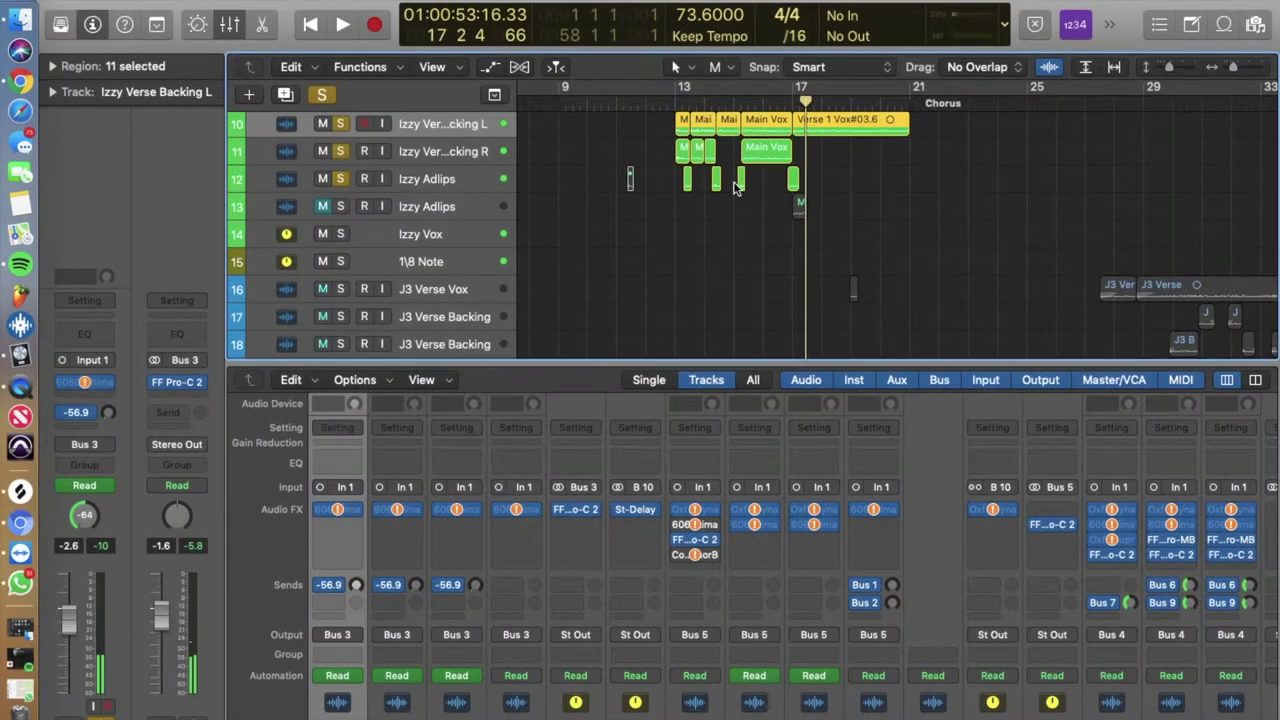
scroll(733, 188, "down", 2)
scroll(733, 188, "down", 2)
scroll(733, 188, "right", 2)
scroll(733, 188, "down", 1)
scroll(733, 188, "right", 3)
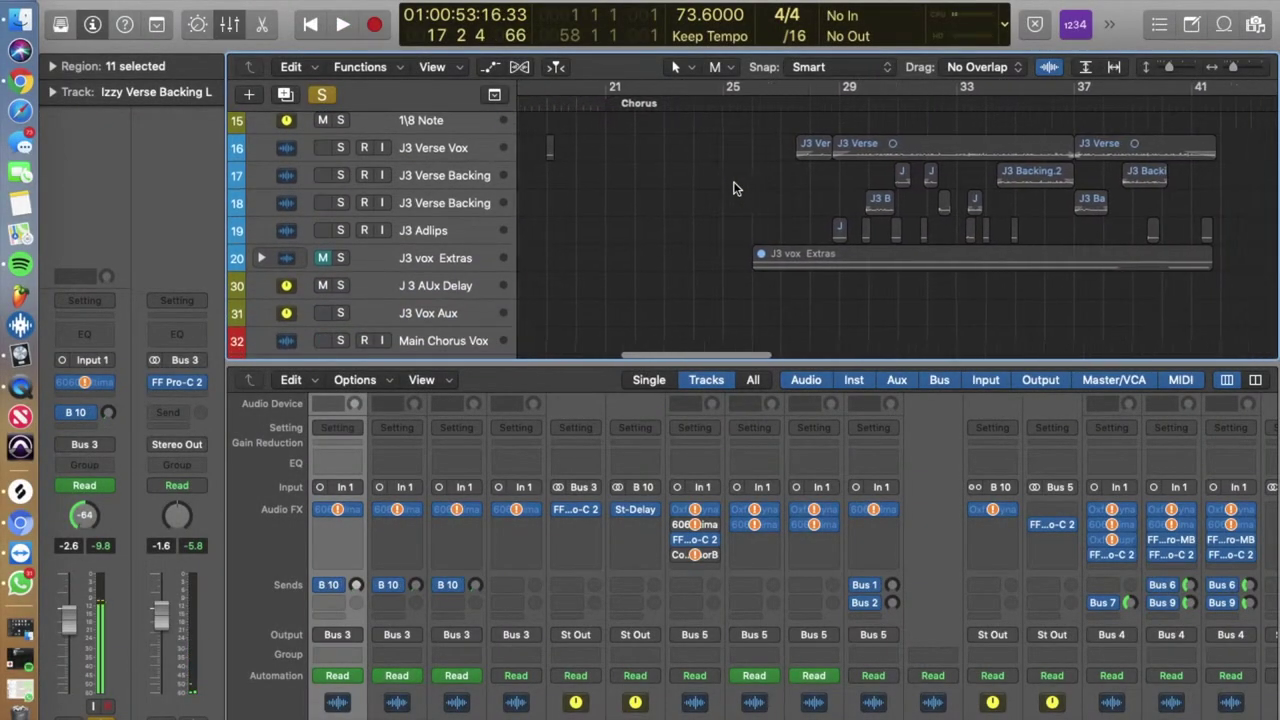
Solo J3 Verse Vox, both J3 Verse Backing tracks and J3 Adlips.
left_click(340, 147)
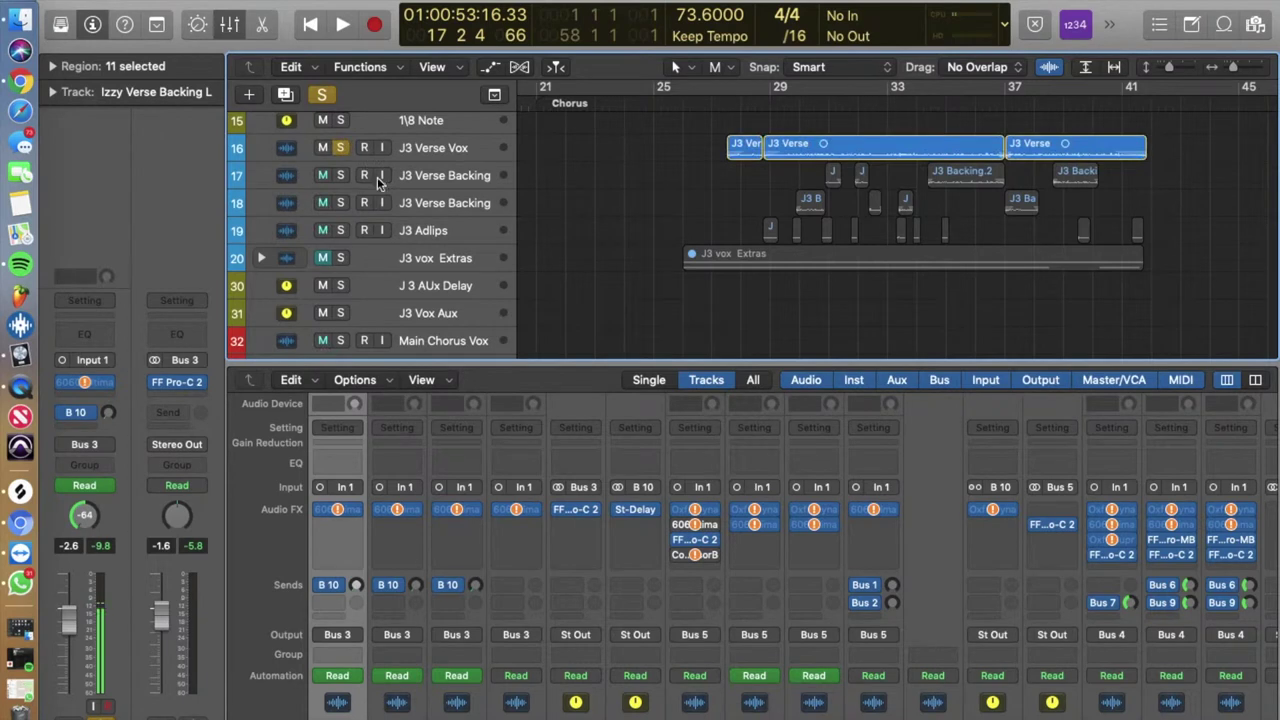
left_click(340, 175)
left_click(340, 203)
left_click(341, 230)
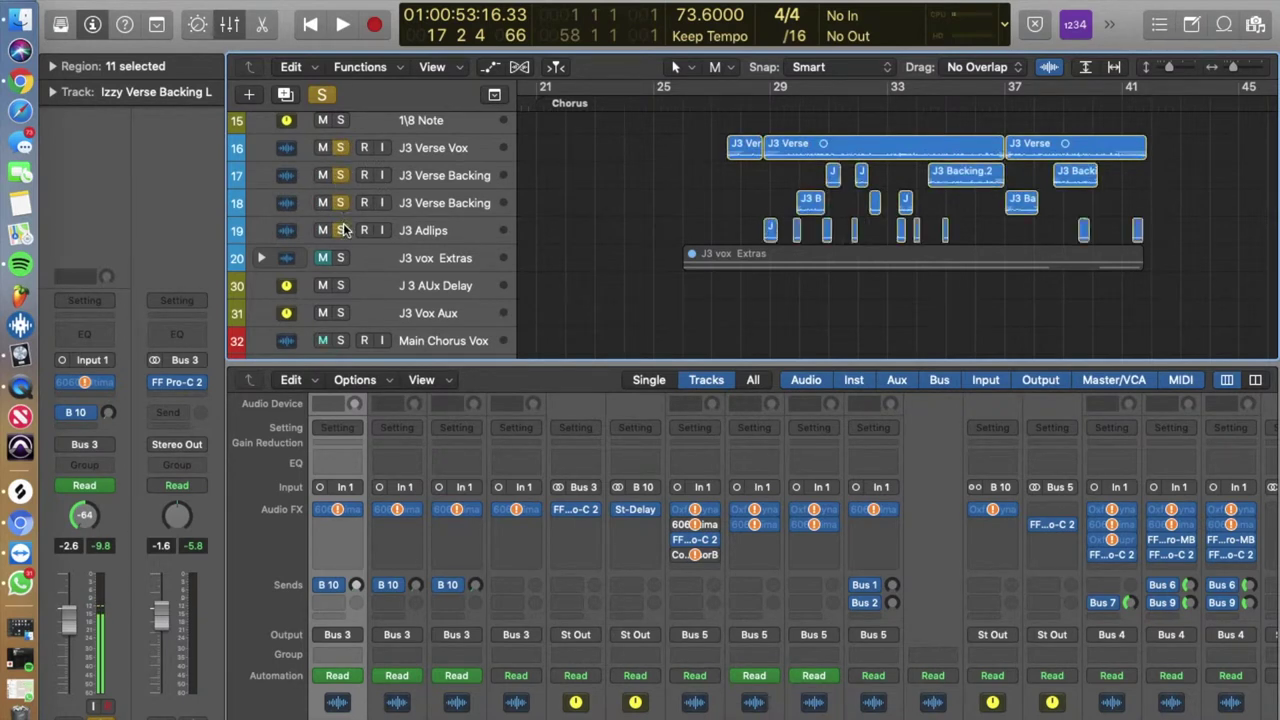
scroll(778, 184, "right", 1)
Play the J3 Verse section from bar 28 to about bar 38.
left_click(706, 104)
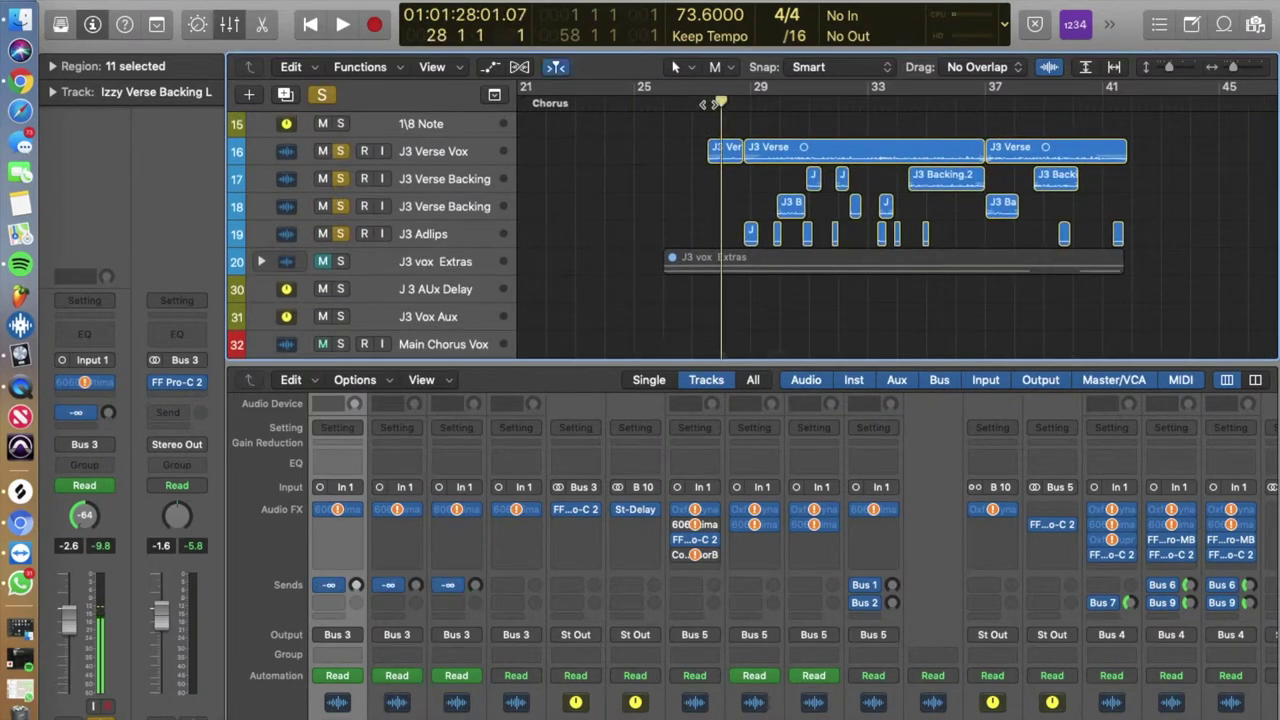
key("period")
key("space")
scroll(652, 156, "up", 1)
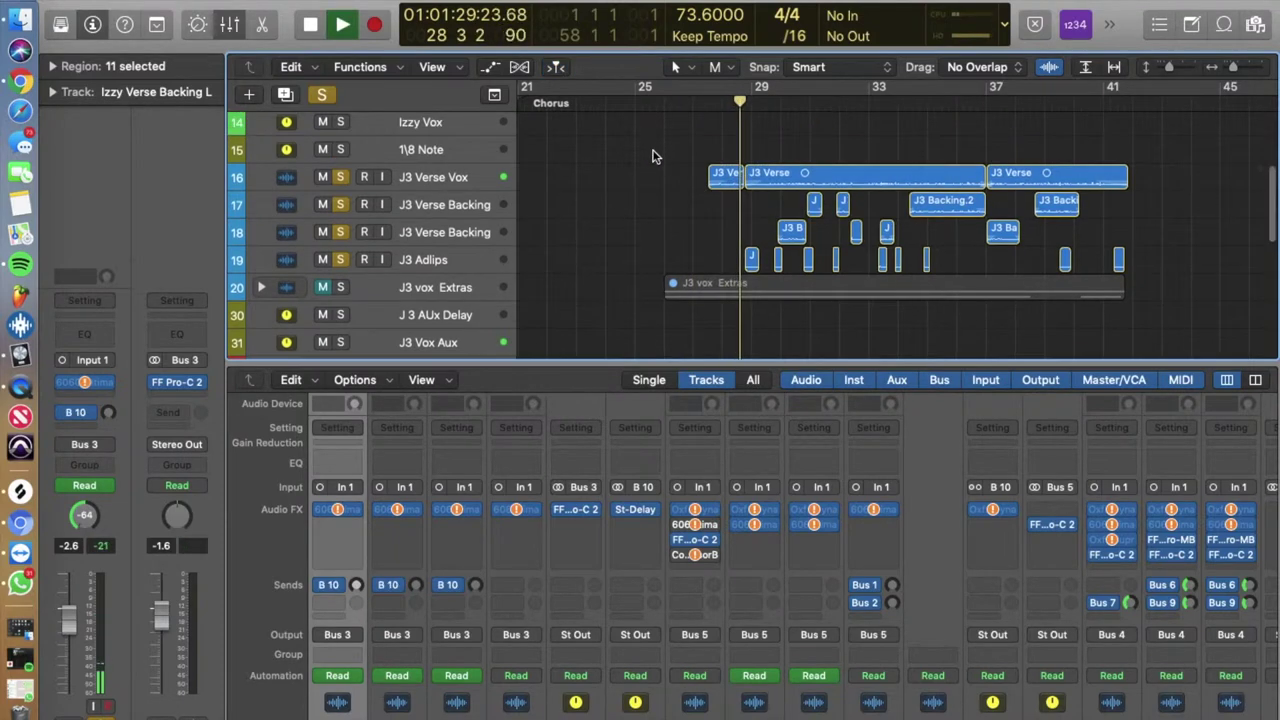
scroll(652, 156, "up", 2)
scroll(652, 156, "up", 4)
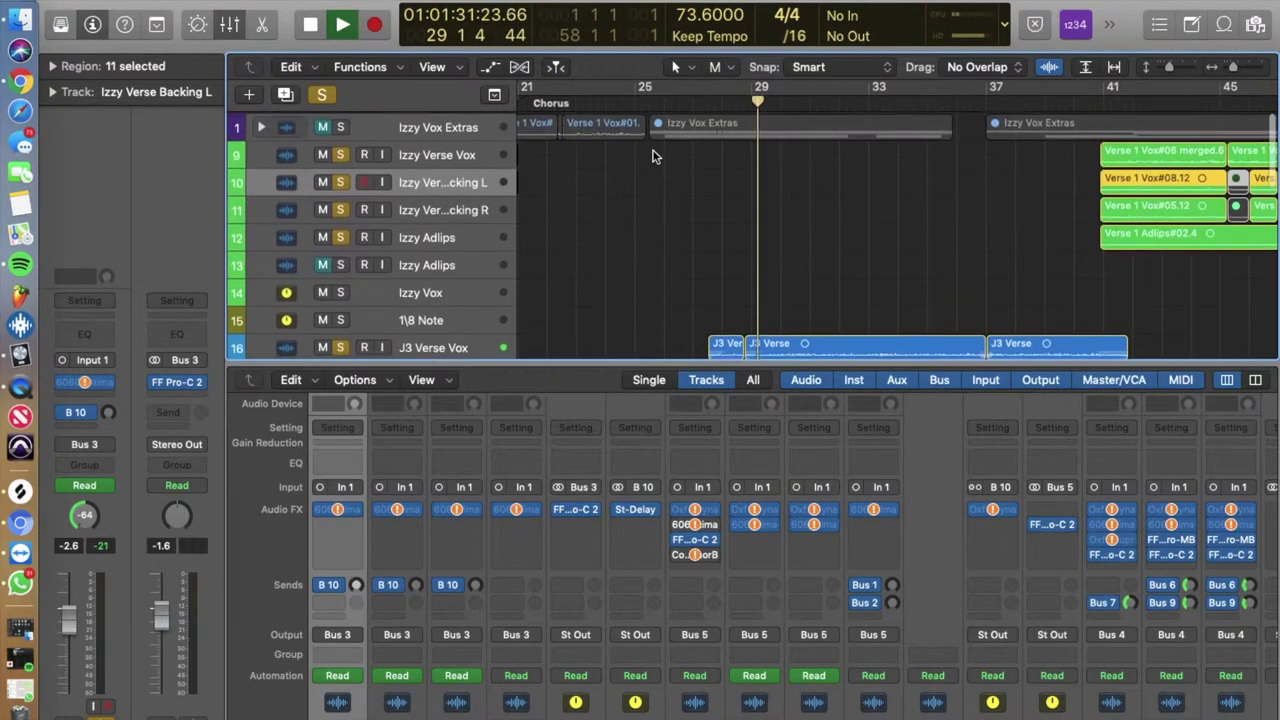
scroll(652, 156, "down", 4)
scroll(652, 156, "down", 3)
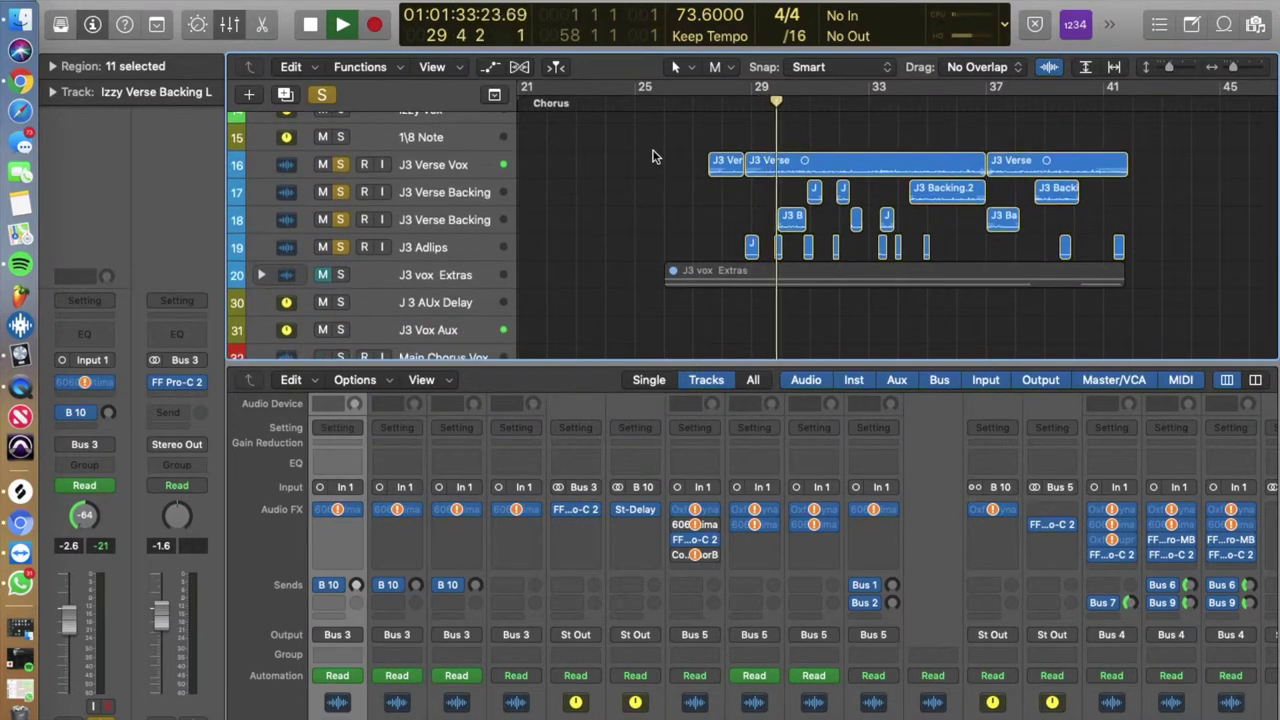
scroll(652, 156, "right", 2)
scroll(652, 156, "right", 2)
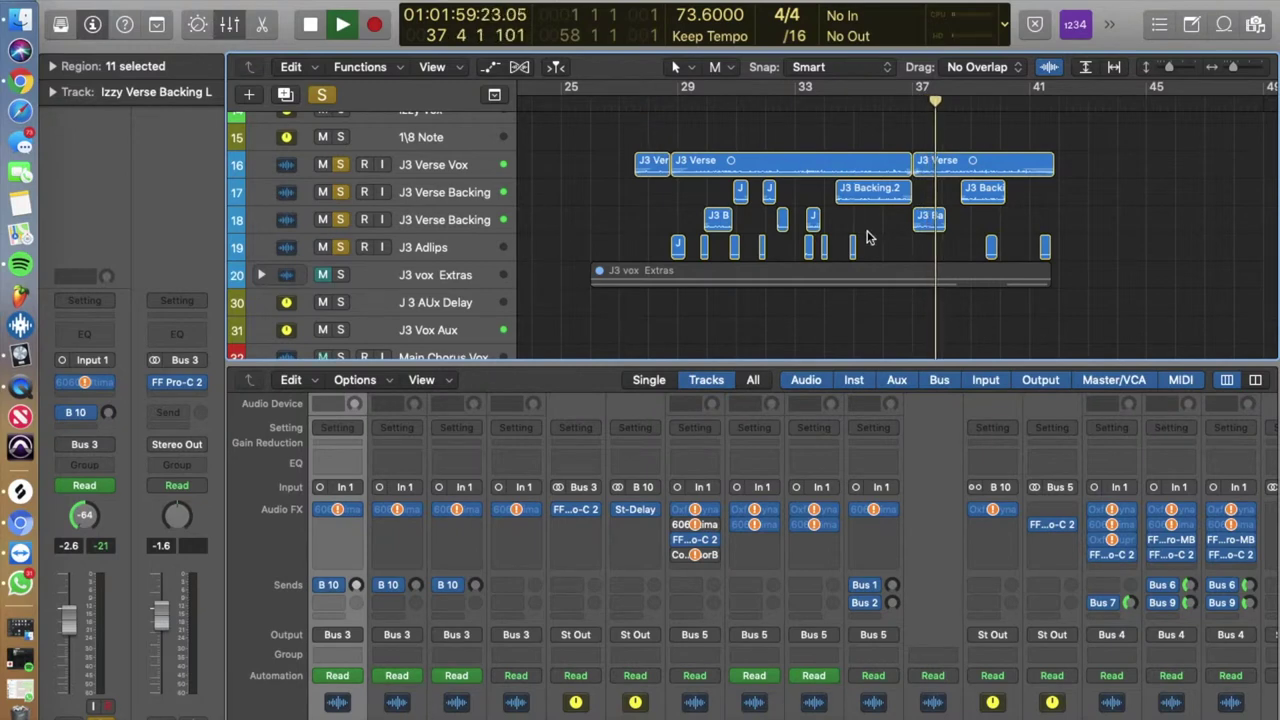
scroll(868, 238, "right", 3)
scroll(868, 238, "up", 1)
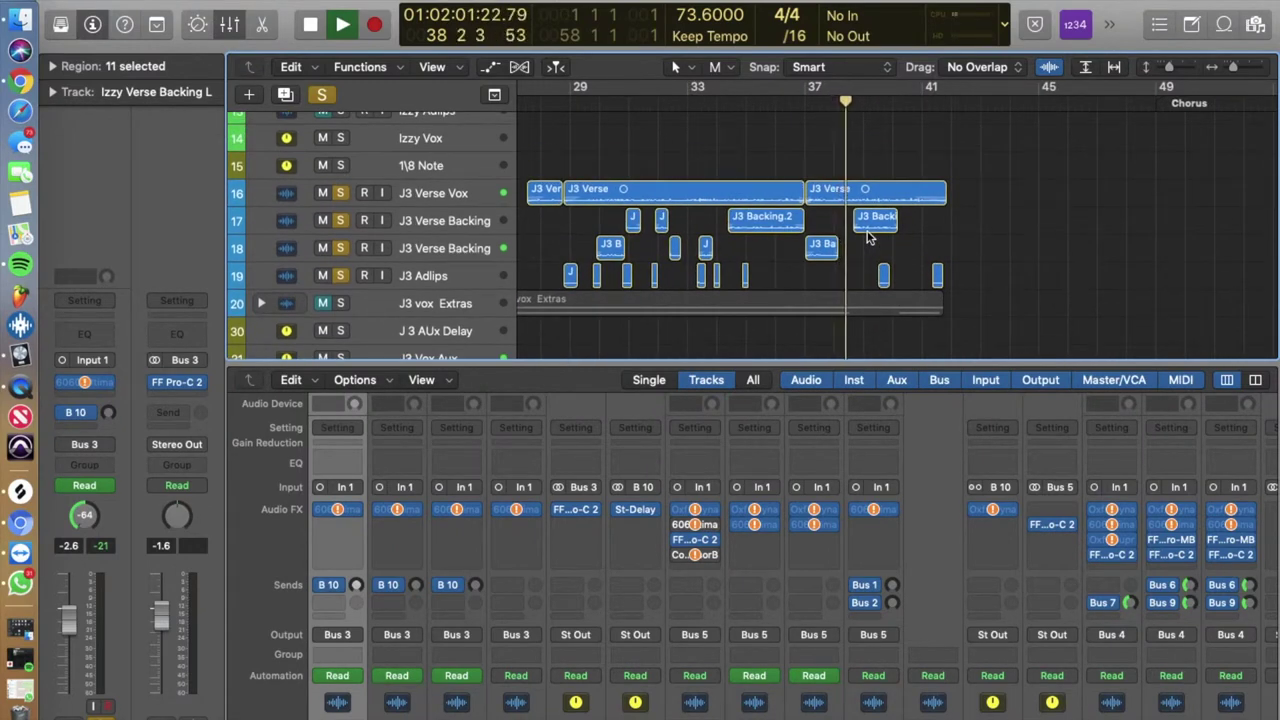
key("space")
Play a brief listen from bar 41, where the green Izzy verse regions begin, then stop.
scroll(868, 238, "down", 3)
scroll(868, 238, "down", 1)
scroll(868, 238, "left", 2)
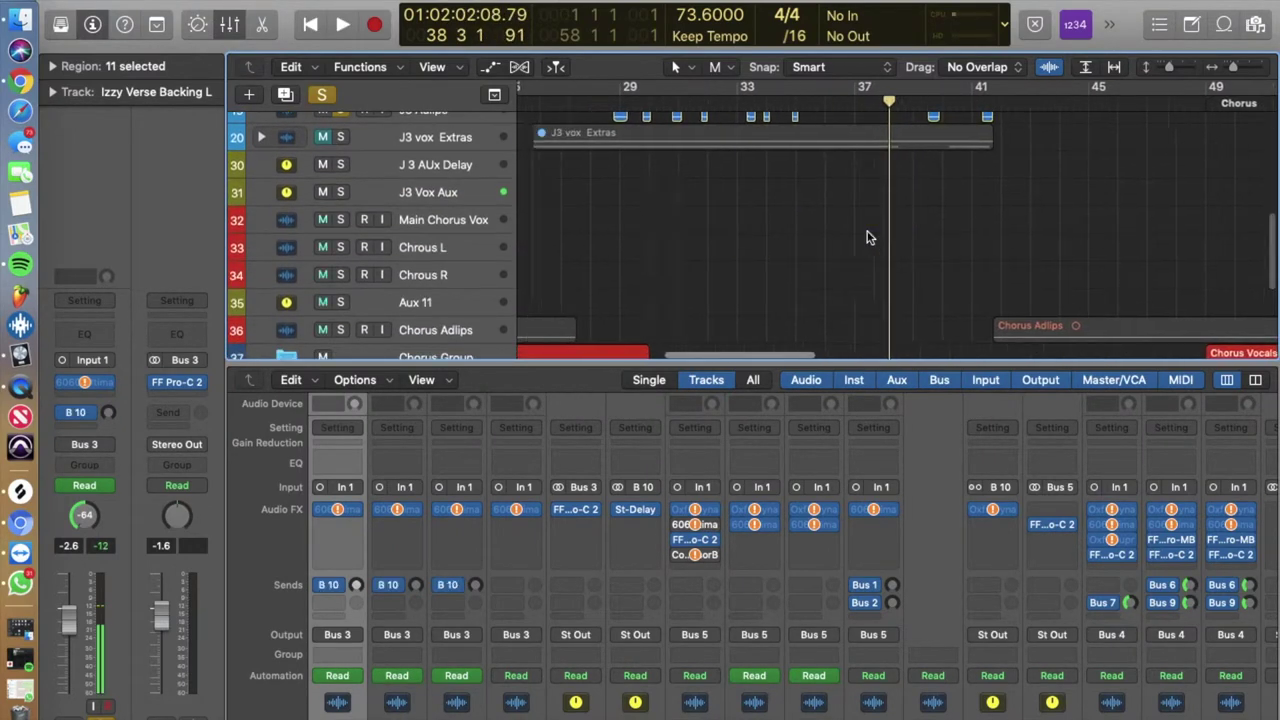
scroll(868, 238, "down", 5)
scroll(868, 238, "down", 2)
scroll(868, 238, "up", 10)
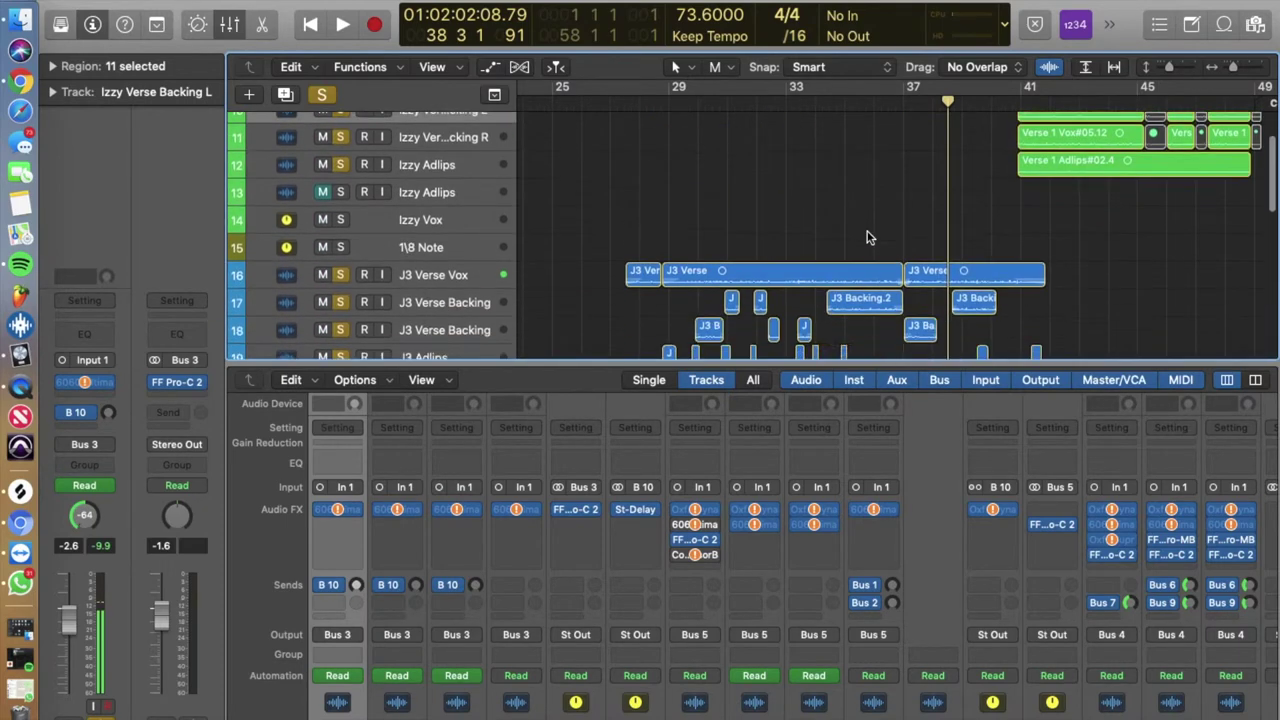
scroll(868, 238, "down", 1)
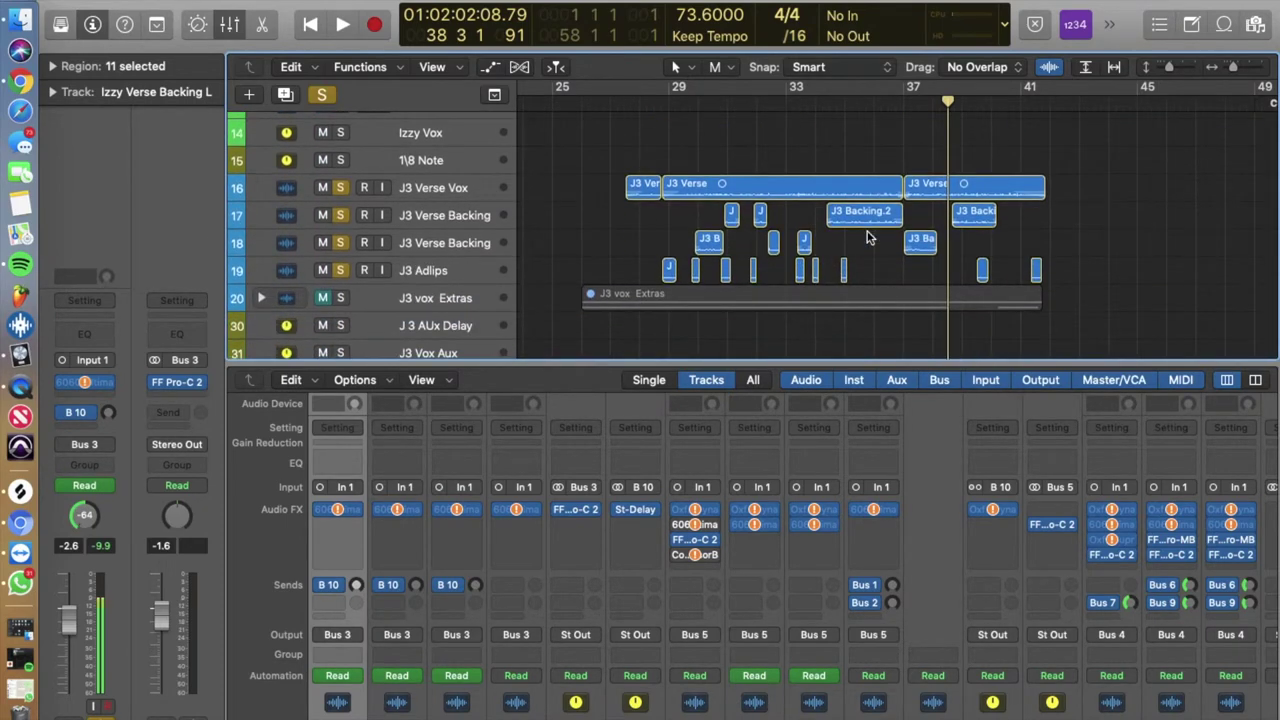
scroll(868, 238, "up", 3)
scroll(868, 238, "right", 2)
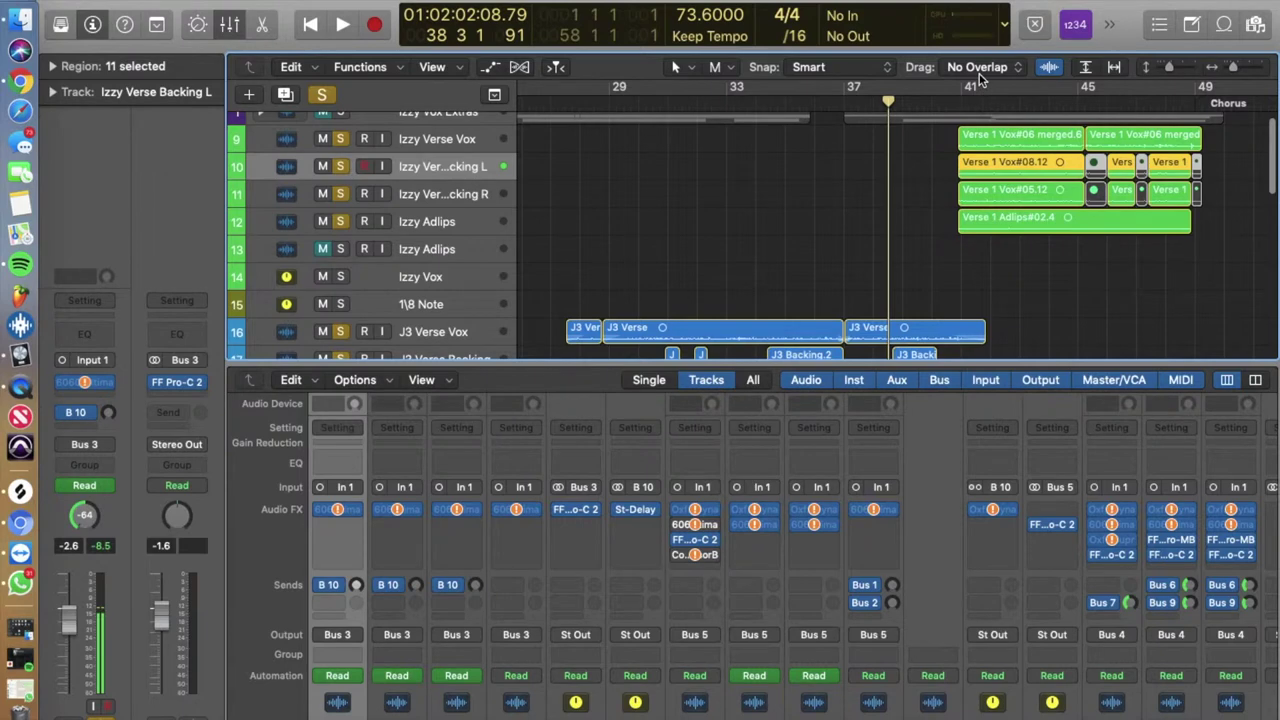
left_click(958, 106)
key("space")
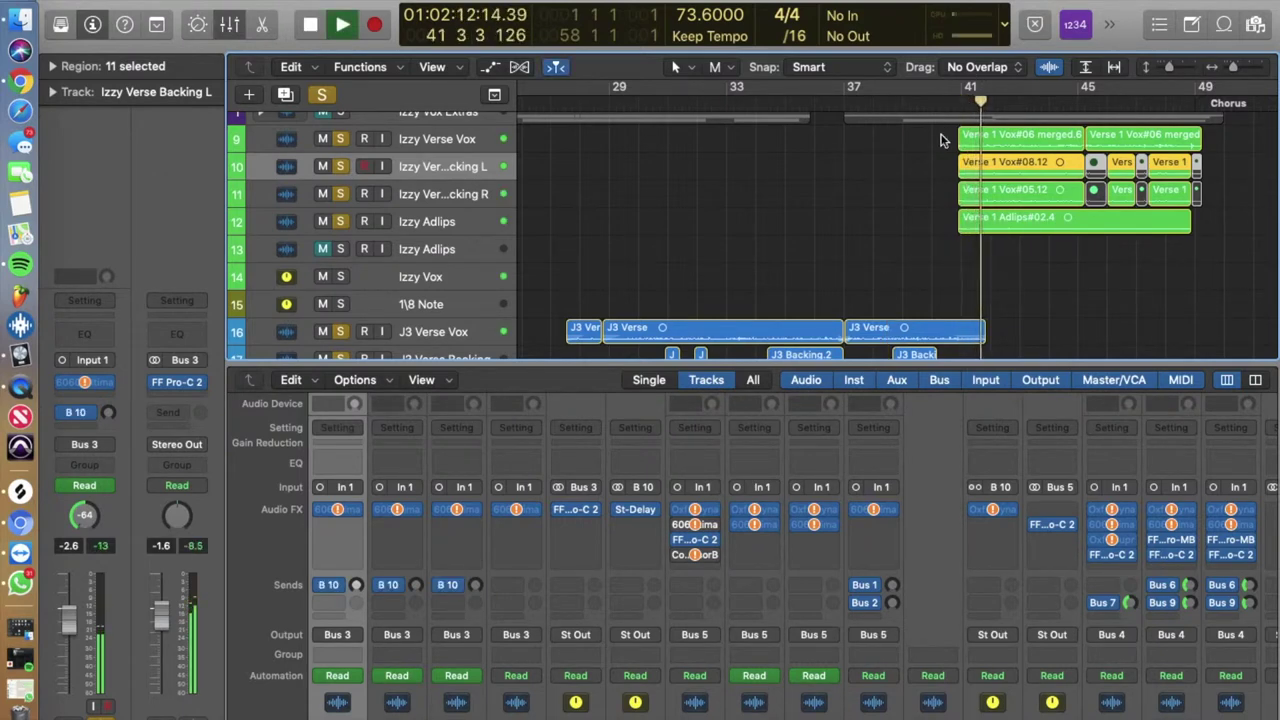
key("space")
Scroll around the arrangement to inspect the tracks and regions near bar 41.
scroll(940, 140, "down", 3)
scroll(940, 140, "down", 2)
scroll(940, 140, "down", 3)
scroll(940, 140, "down", 1)
scroll(940, 140, "down", 1)
scroll(940, 140, "left", 3)
scroll(940, 140, "down", 2)
scroll(940, 140, "down", 4)
scroll(940, 140, "right", 2)
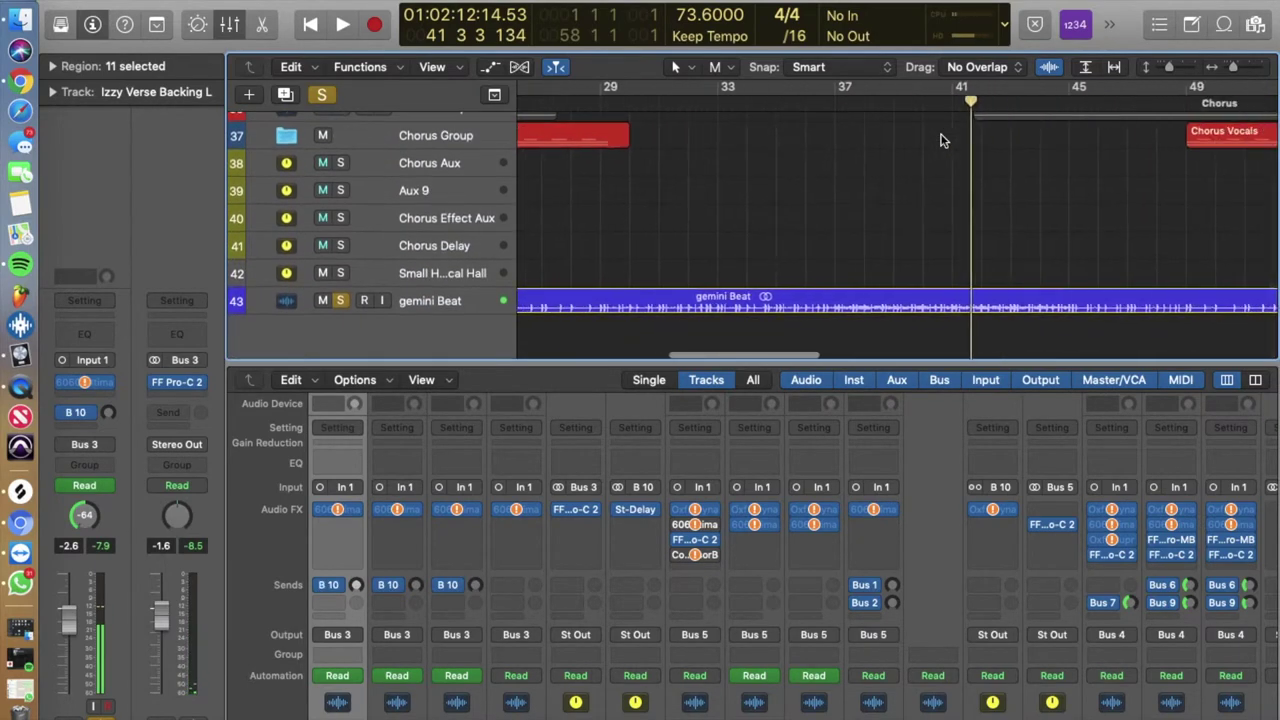
scroll(940, 140, "right", 2)
scroll(940, 140, "up", 5)
scroll(940, 140, "up", 5)
scroll(940, 140, "right", 5)
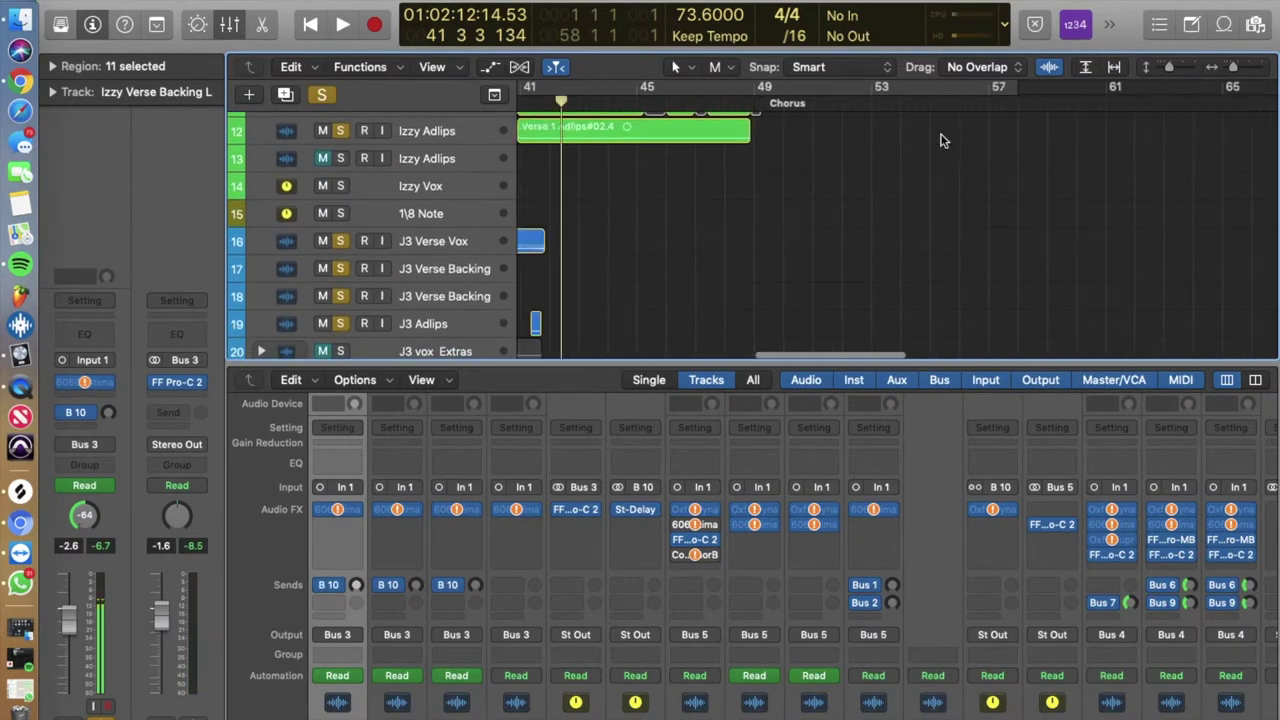
scroll(940, 140, "left", 15)
scroll(940, 140, "down", 2)
scroll(940, 140, "down", 8)
scroll(940, 140, "right", 3)
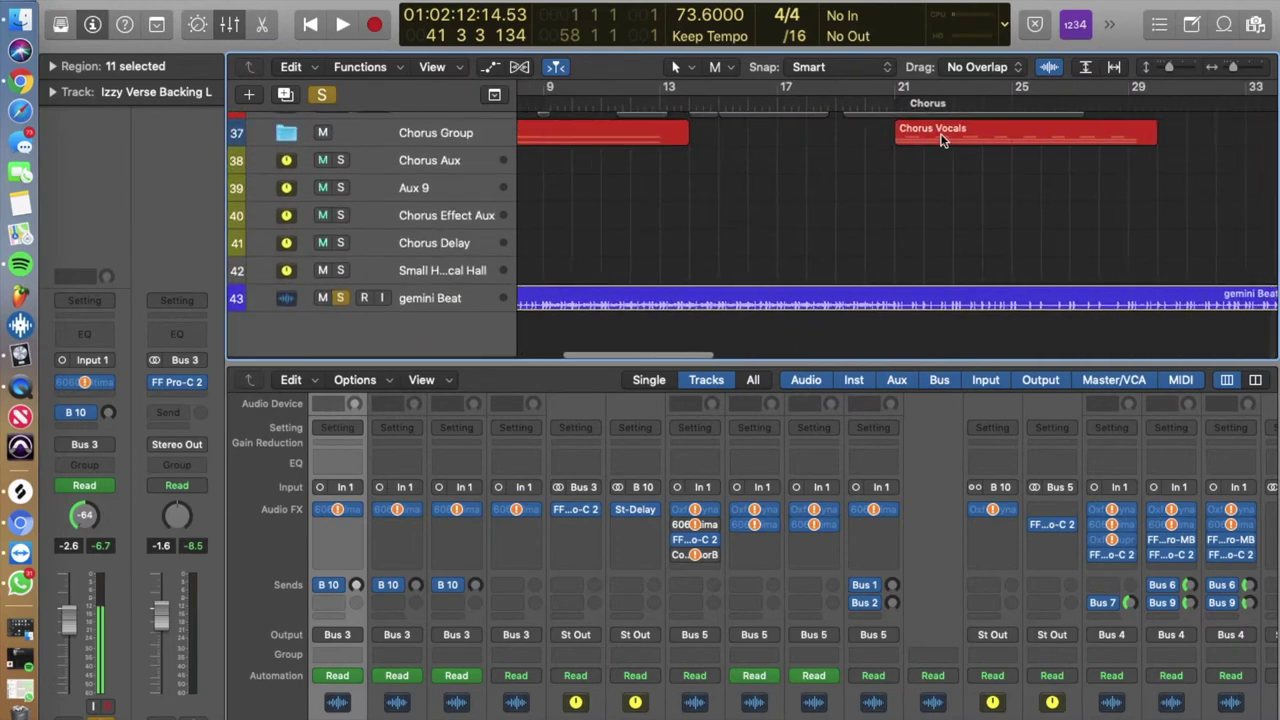
scroll(940, 140, "right", 5)
scroll(940, 140, "right", 3)
scroll(940, 140, "up", 5)
scroll(940, 140, "up", 3)
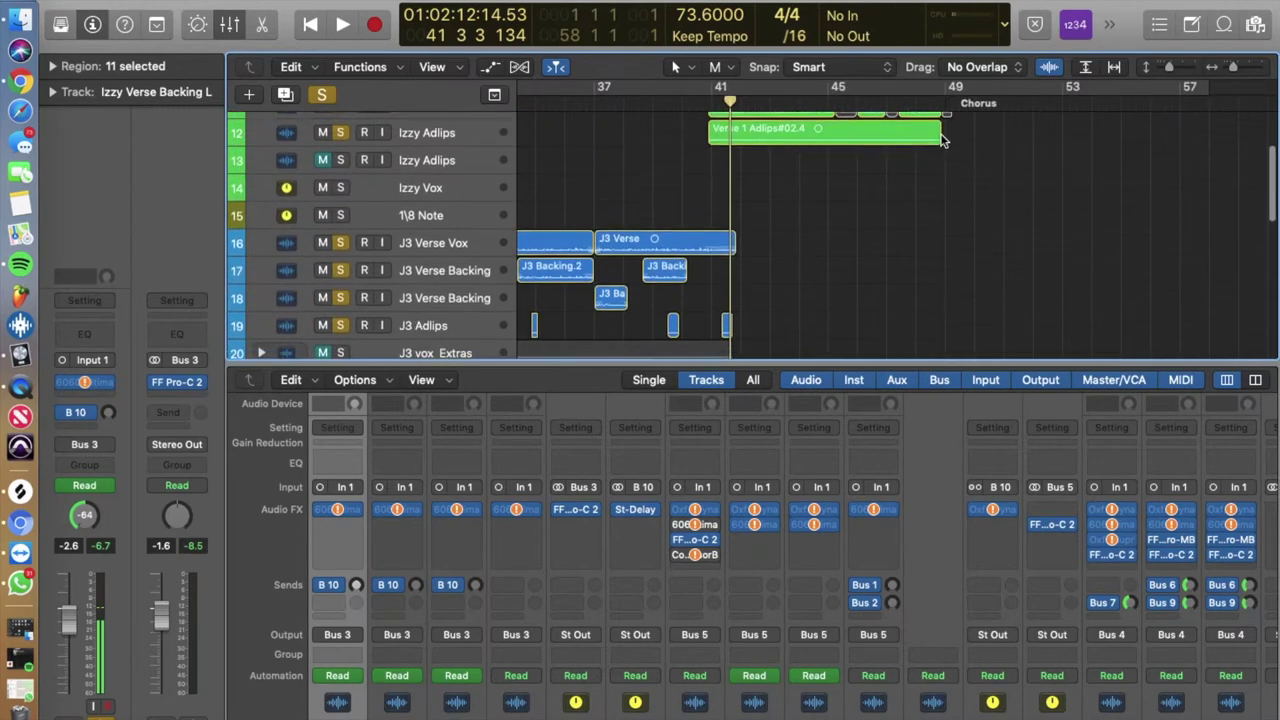
scroll(940, 140, "up", 3)
scroll(940, 140, "up", 3)
scroll(940, 140, "left", 2)
scroll(940, 140, "right", 3)
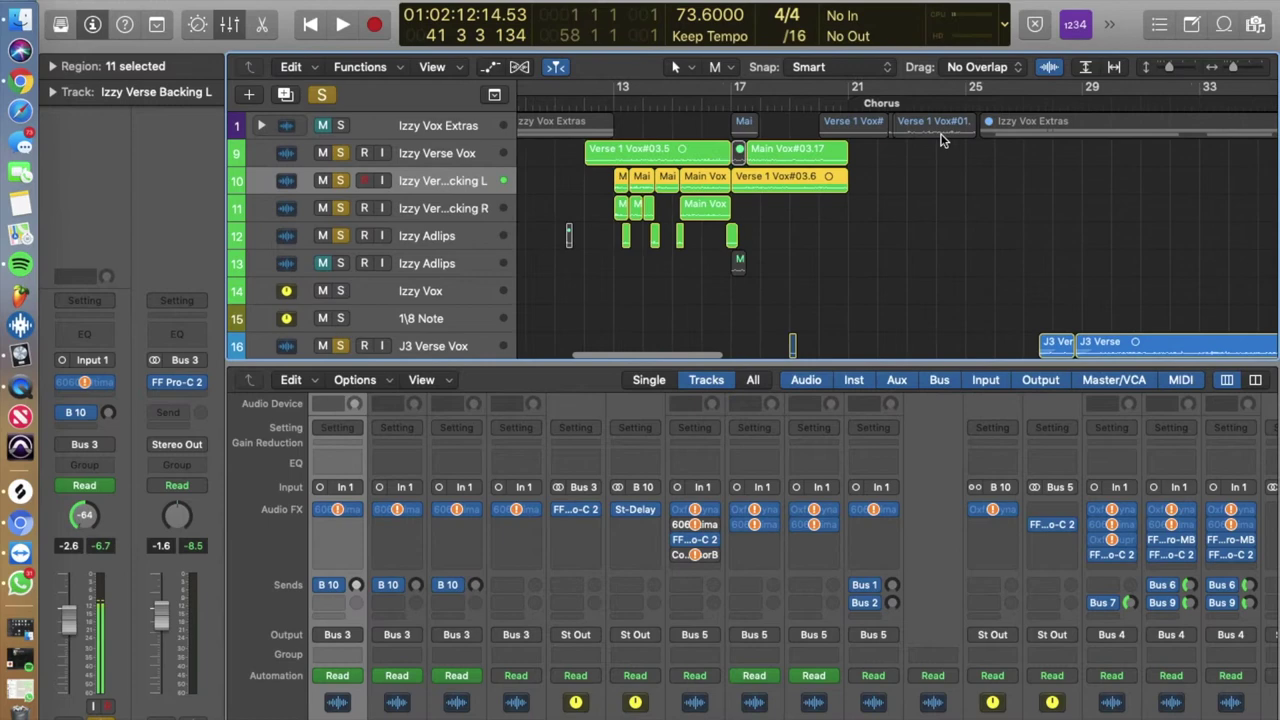
scroll(900, 160, "left", 3)
scroll(850, 180, "left", 2)
scroll(774, 195, "left", 10)
scroll(774, 195, "down", 5)
scroll(774, 195, "down", 5)
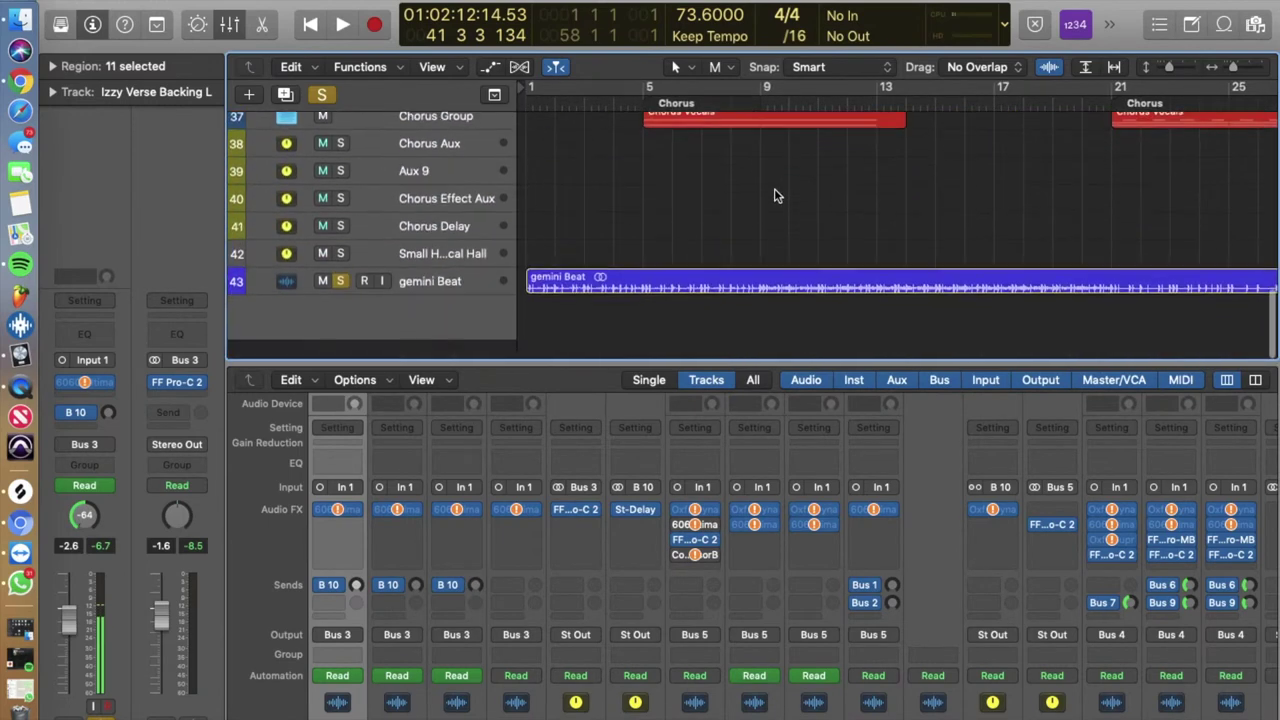
scroll(774, 195, "right", 2)
scroll(774, 195, "right", 5)
scroll(774, 195, "right", 5)
scroll(774, 195, "right", 5)
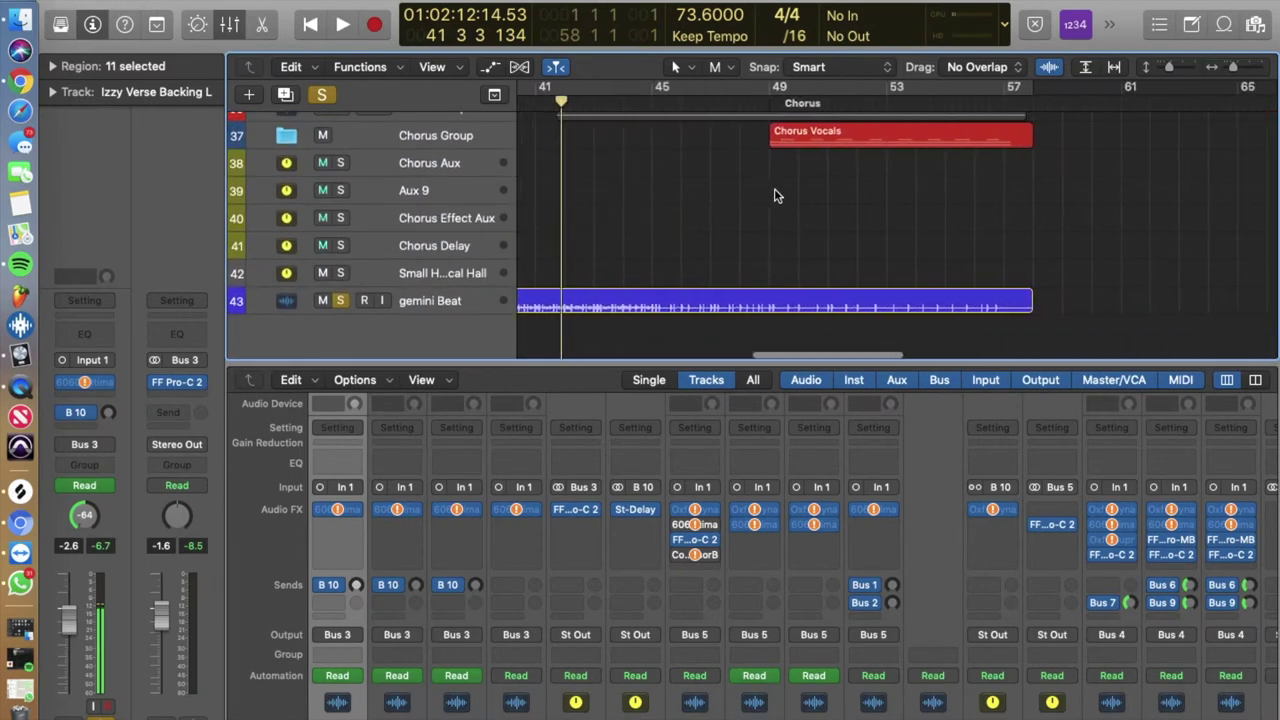
scroll(774, 195, "right", 5)
scroll(774, 195, "up", 10)
scroll(774, 195, "left", 5)
scroll(774, 190, "left", 7)
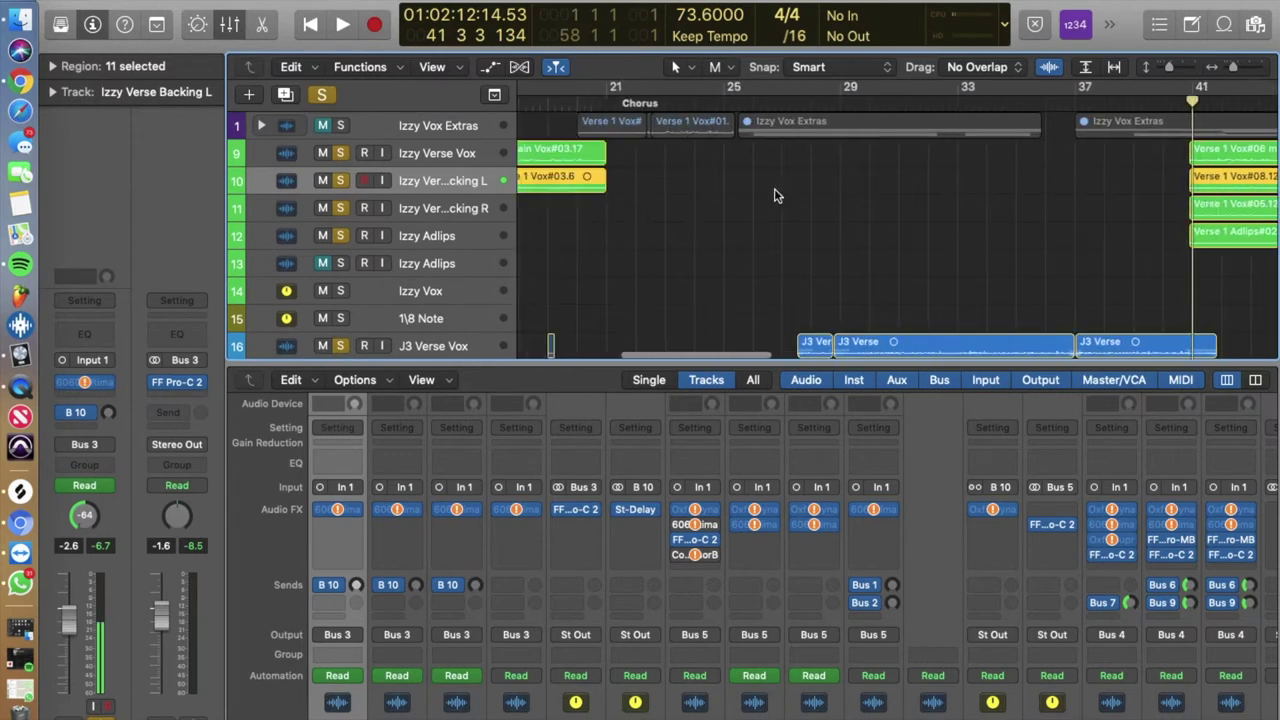
scroll(774, 190, "left", 6)
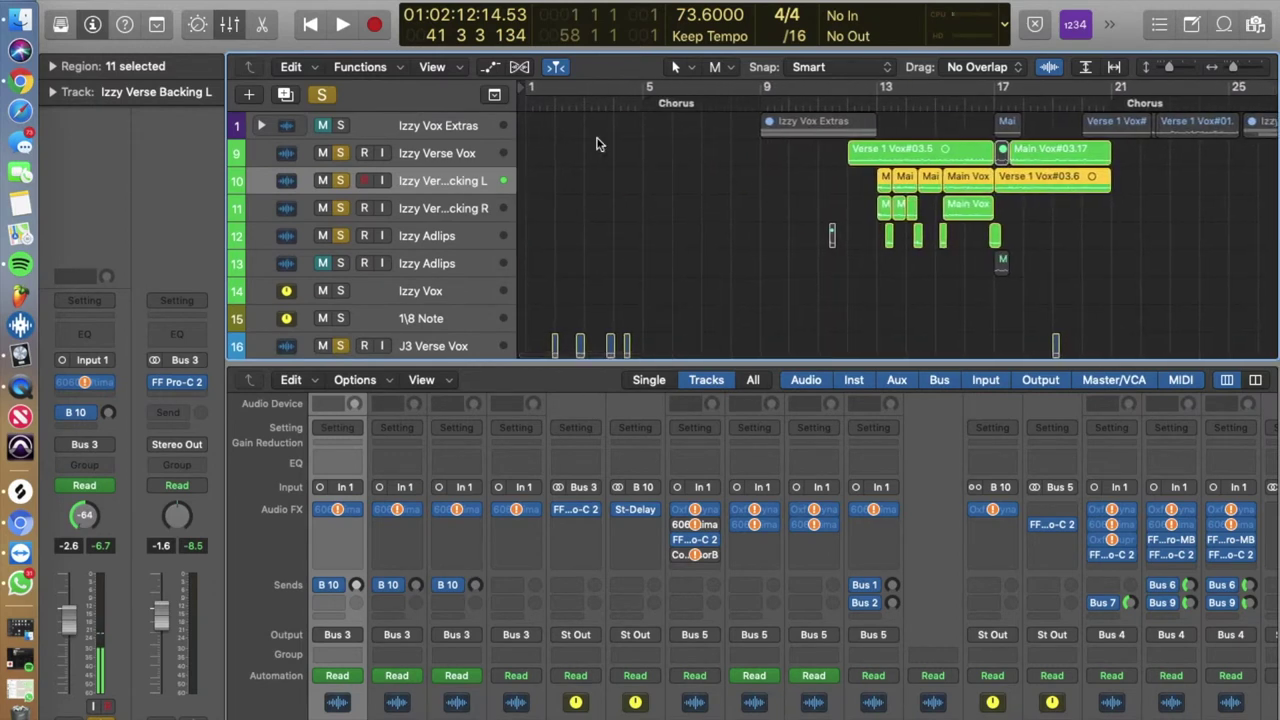
scroll(634, 200, "down", 5)
scroll(634, 200, "down", 5)
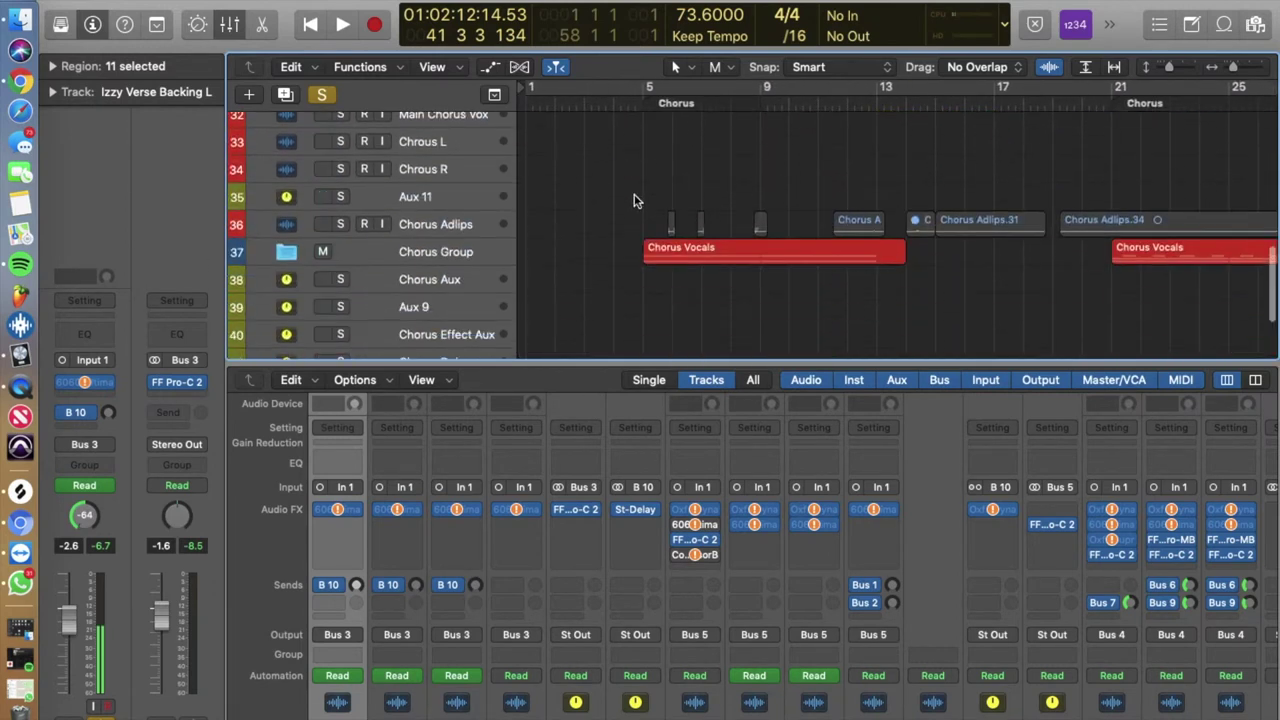
scroll(634, 200, "down", 2)
scroll(634, 200, "down", 3)
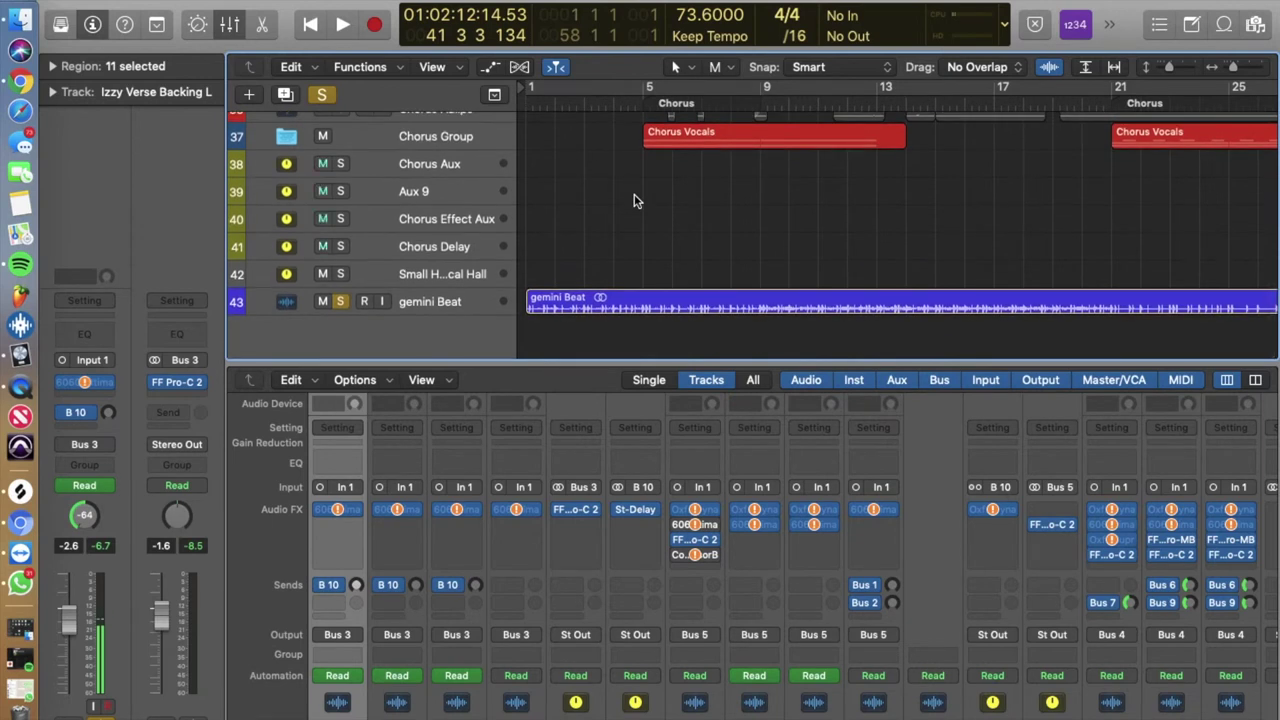
scroll(634, 200, "up", 1)
scroll(634, 200, "up", 9)
scroll(634, 200, "up", 1)
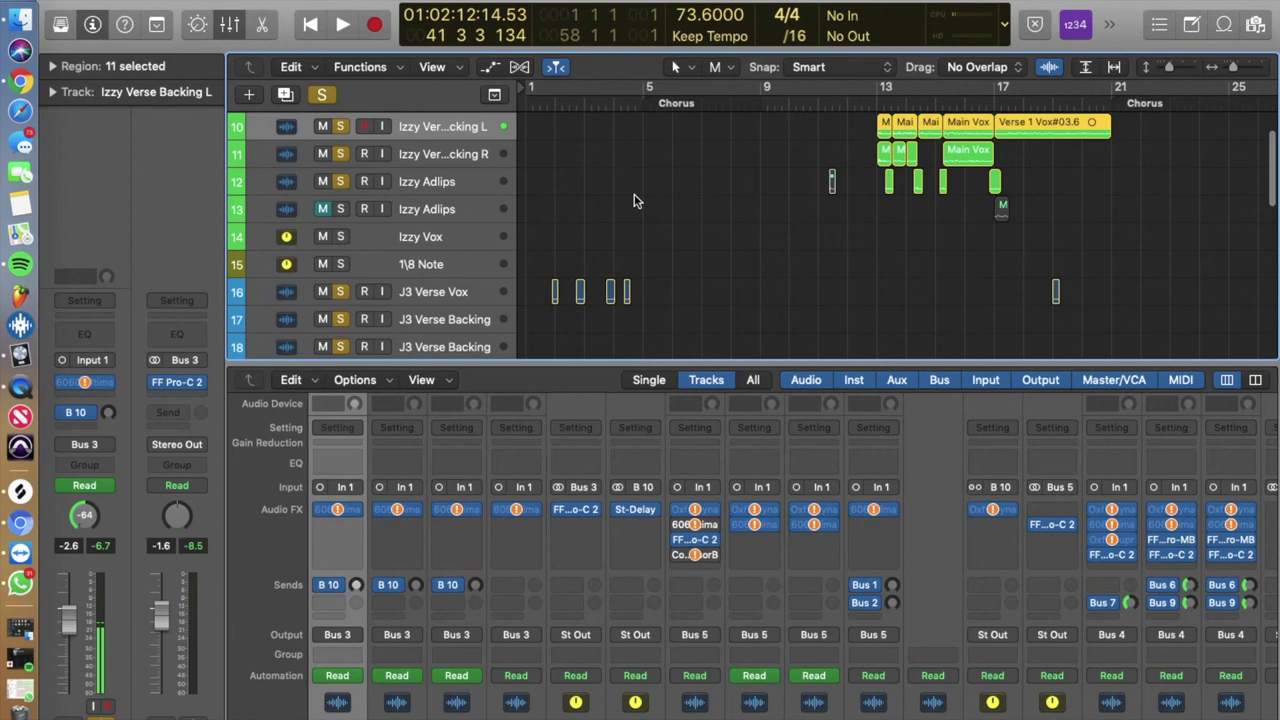
scroll(634, 200, "up", 2)
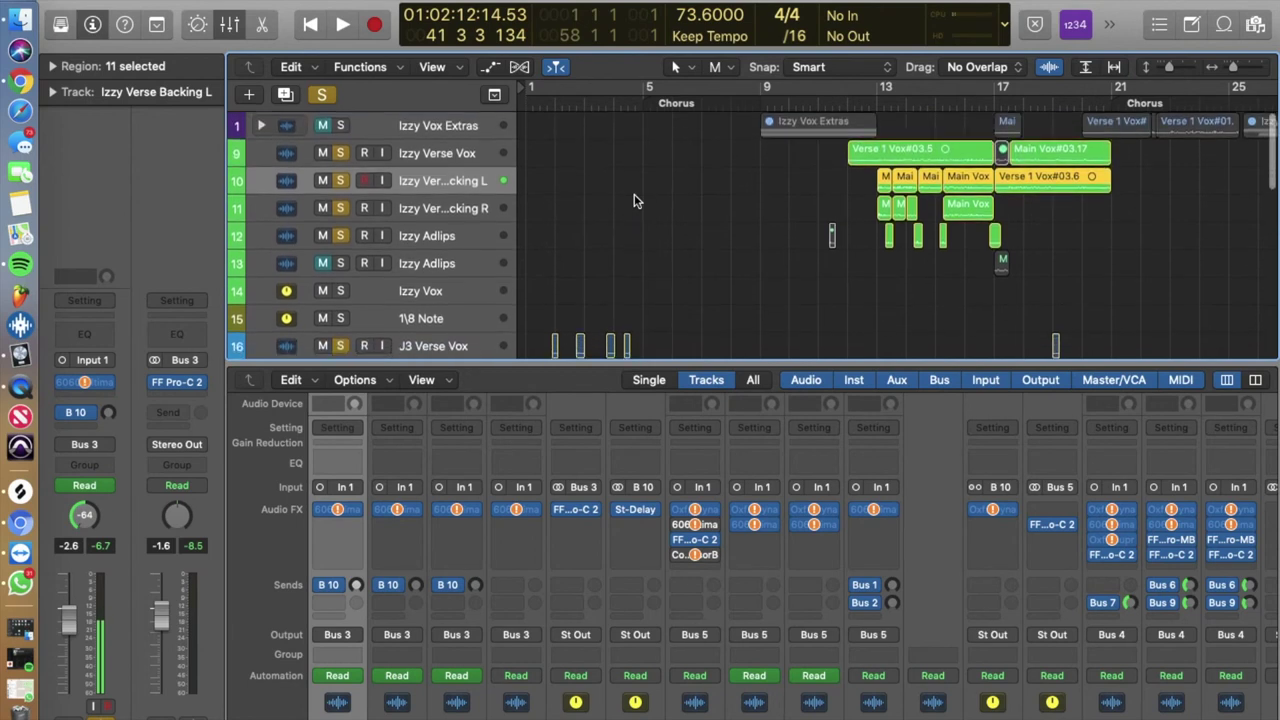